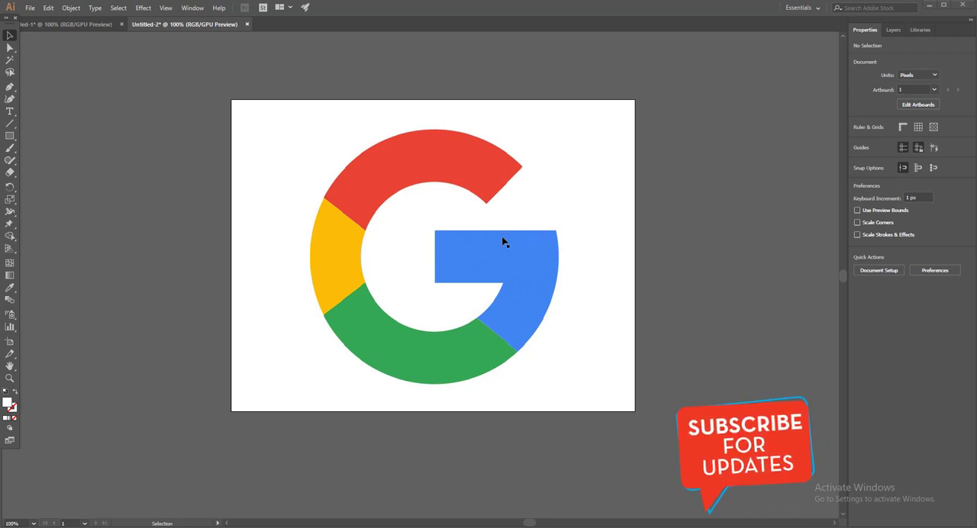
Step: Create a new landscape Letter document of 792 x 612 px
{"action": "left_click", "coordinate": [30, 8]}
{"action": "left_click", "coordinate": [44, 20]}
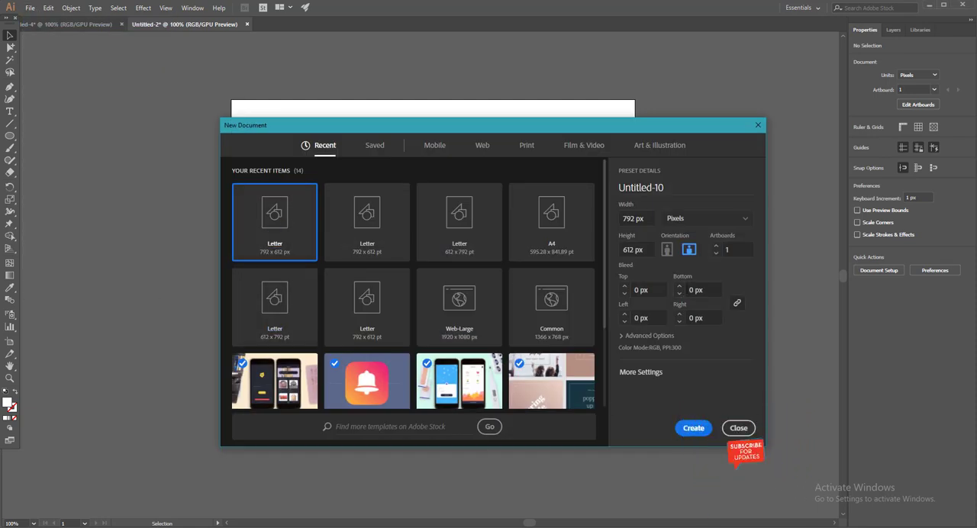
{"action": "left_click", "coordinate": [694, 429]}
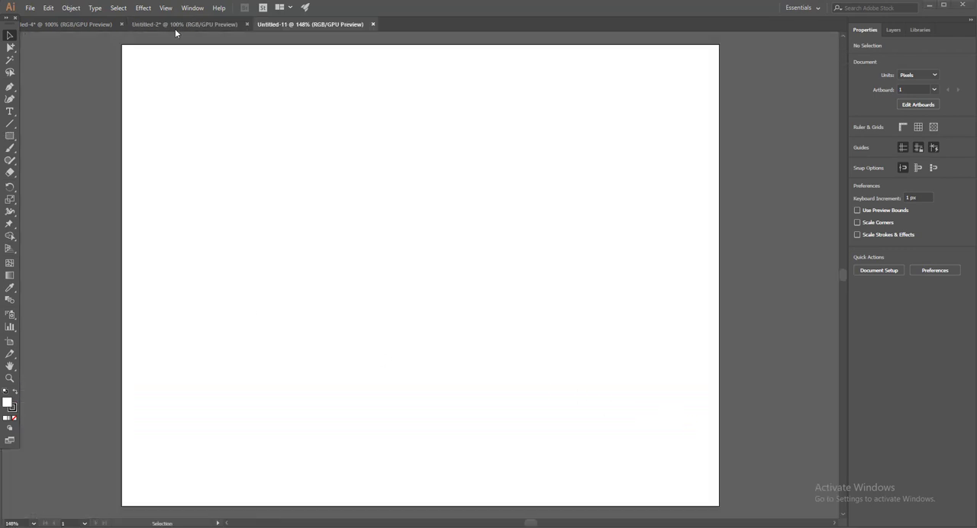
Step: Show the rulers and place a horizontal guide at about 313 px and a vertical guide crossing near the artboard's centre
{"action": "left_click", "coordinate": [166, 8]}
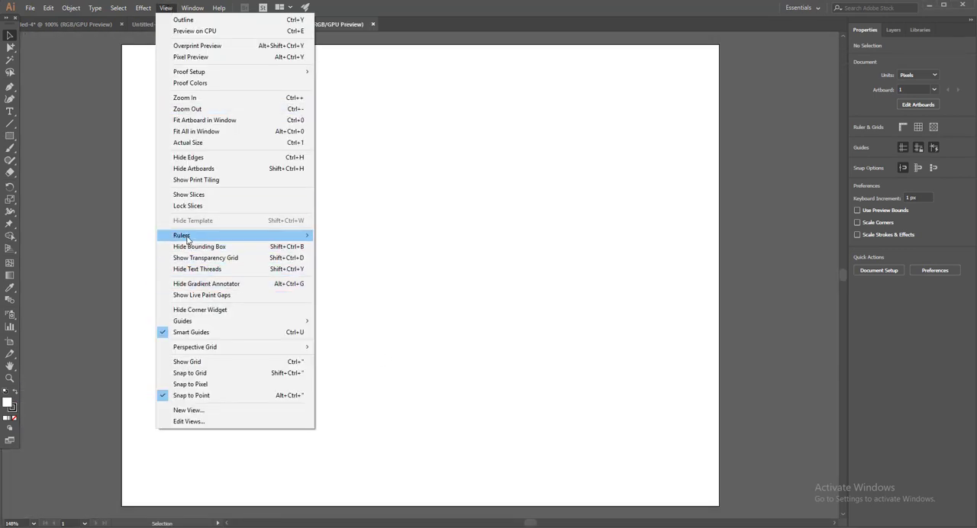
{"action": "mouse_move", "coordinate": [237, 239]}
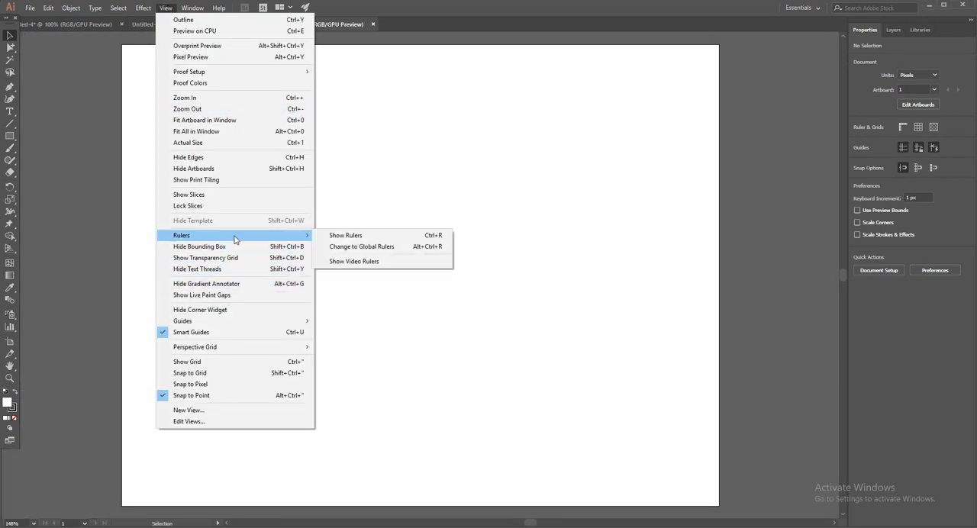
{"action": "left_click", "coordinate": [359, 239]}
{"action": "left_click_drag", "start_coordinate": [409, 40], "coordinate": [430, 283]}
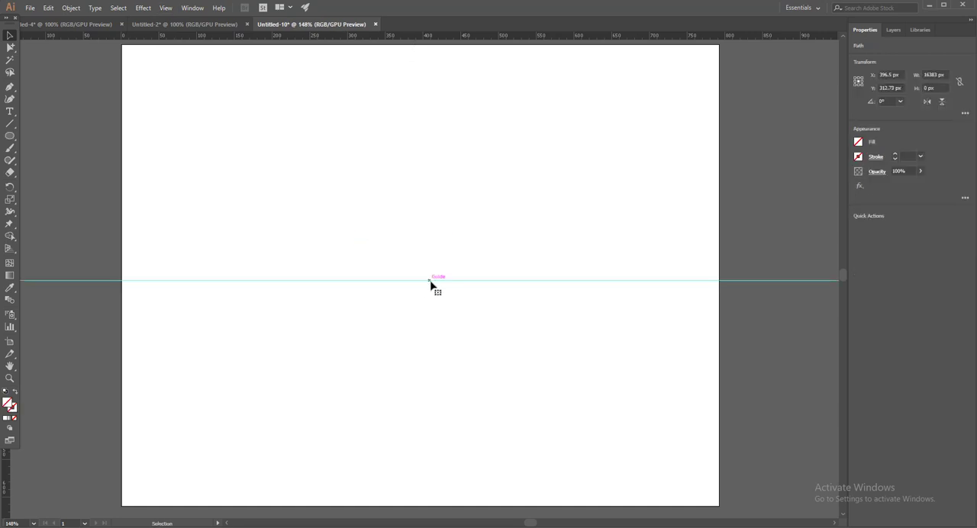
{"action": "left_click_drag", "start_coordinate": [410, 38], "coordinate": [417, 348]}
{"action": "key", "text": "alt"}
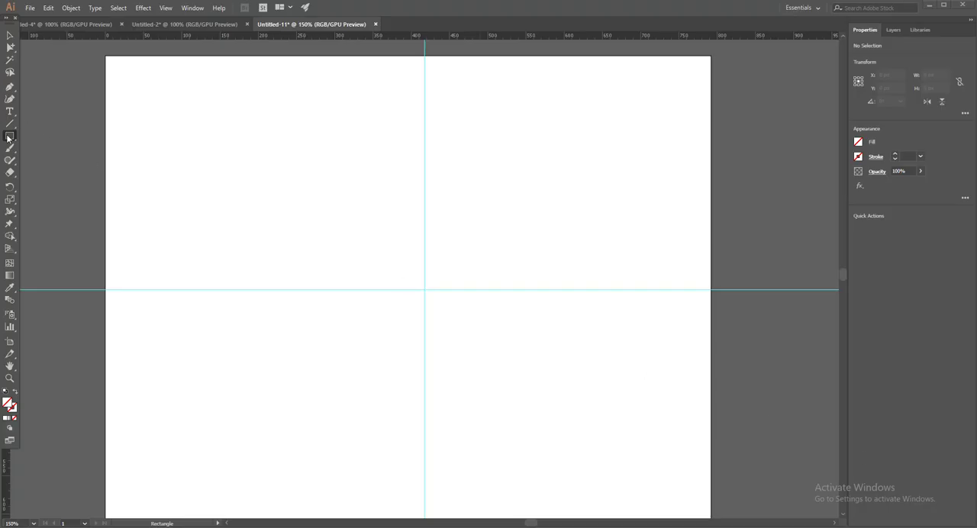
Step: Draw a circle about 262 px in diameter centred on the guide intersection and give it a 1 pt stroke
{"action": "left_click", "coordinate": [10, 136]}
{"action": "left_click", "coordinate": [46, 161]}
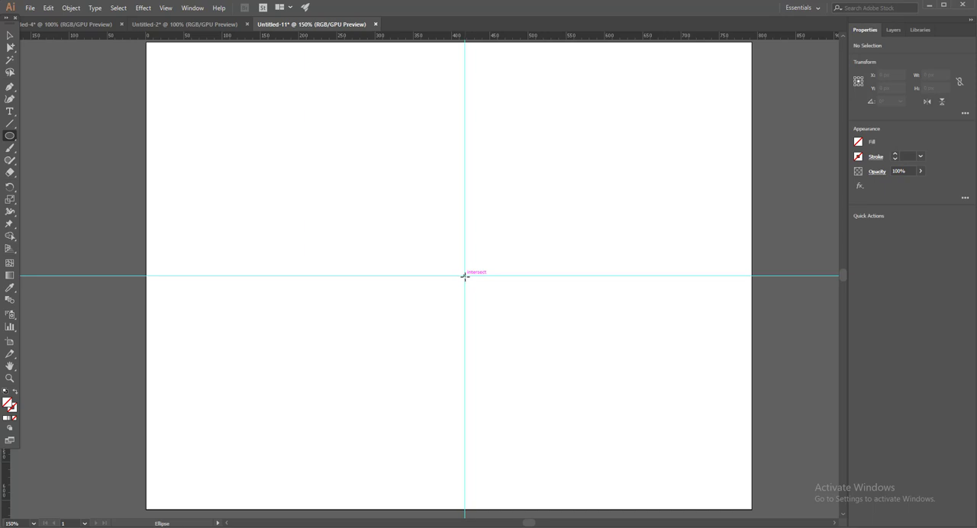
{"action": "left_click_drag", "start_coordinate": [465, 277], "coordinate": [530, 329]}
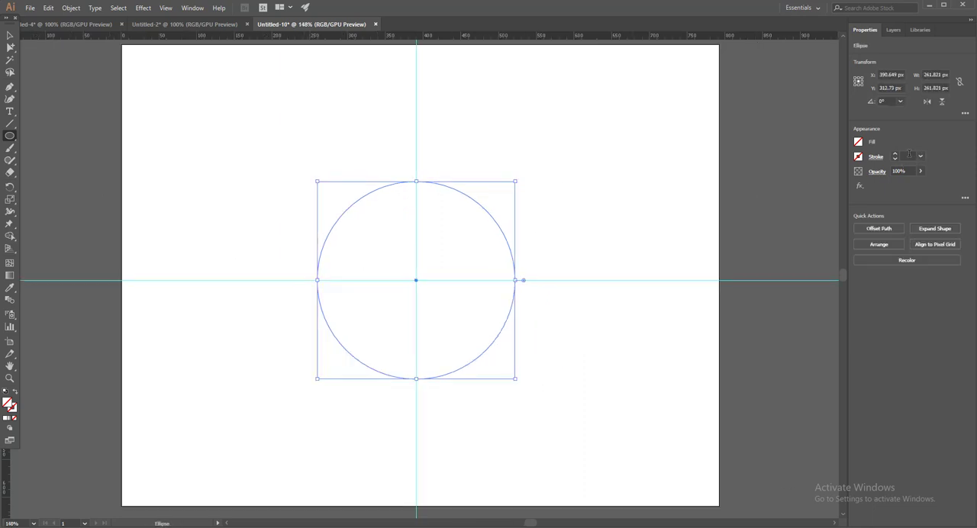
{"action": "left_click", "coordinate": [908, 156]}
{"action": "key", "text": "Return"}
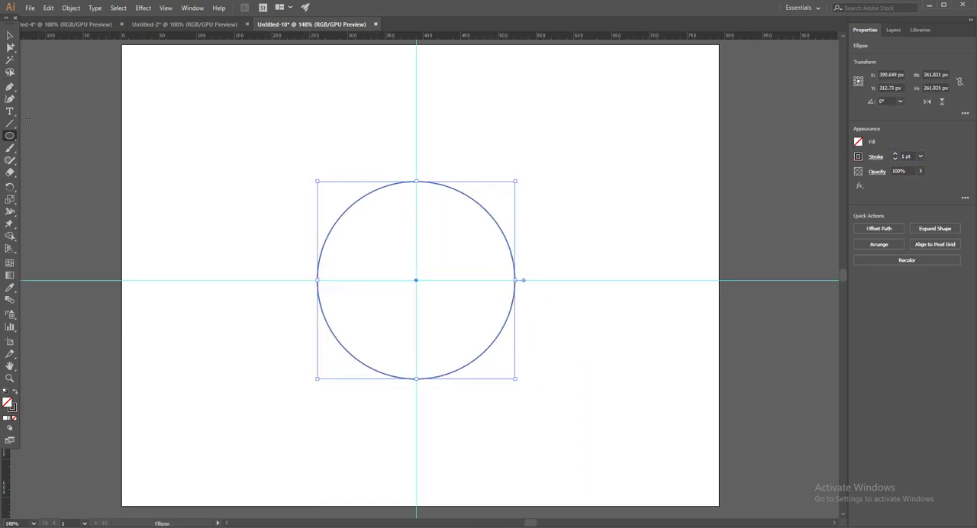
{"action": "left_click", "coordinate": [10, 35]}
{"action": "left_click", "coordinate": [165, 109]}
Step: Draw a straight horizontal line with the Pen tool from the circle's right anchor point to its centre
{"action": "left_click", "coordinate": [10, 88]}
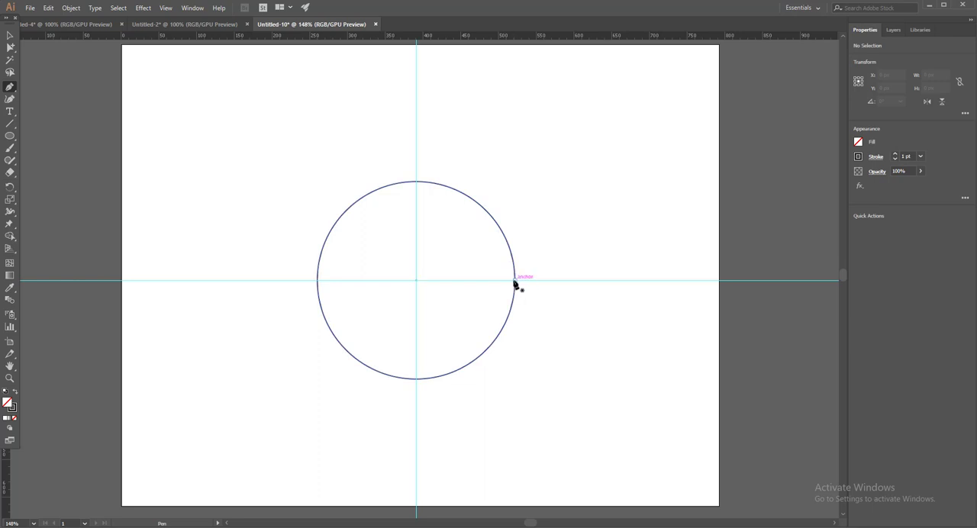
{"action": "left_click", "coordinate": [166, 8]}
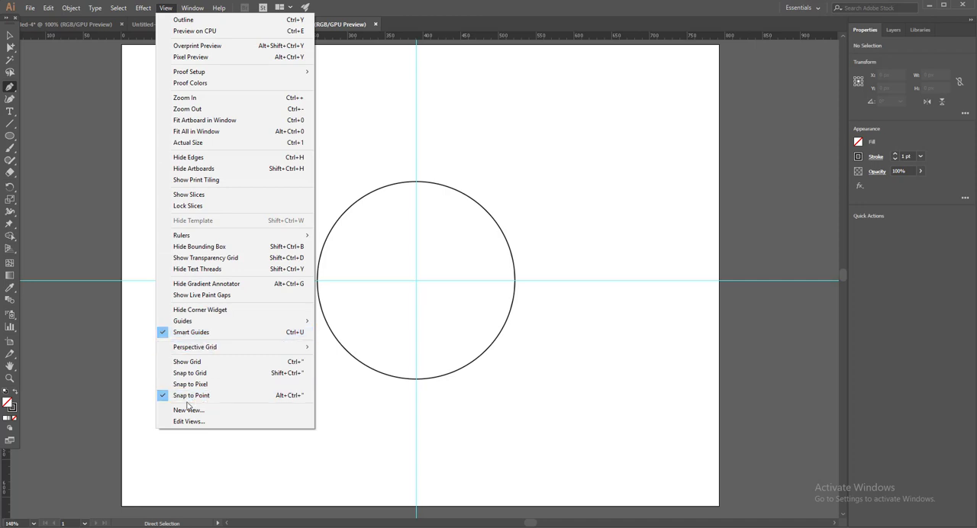
{"action": "left_click", "coordinate": [170, 10]}
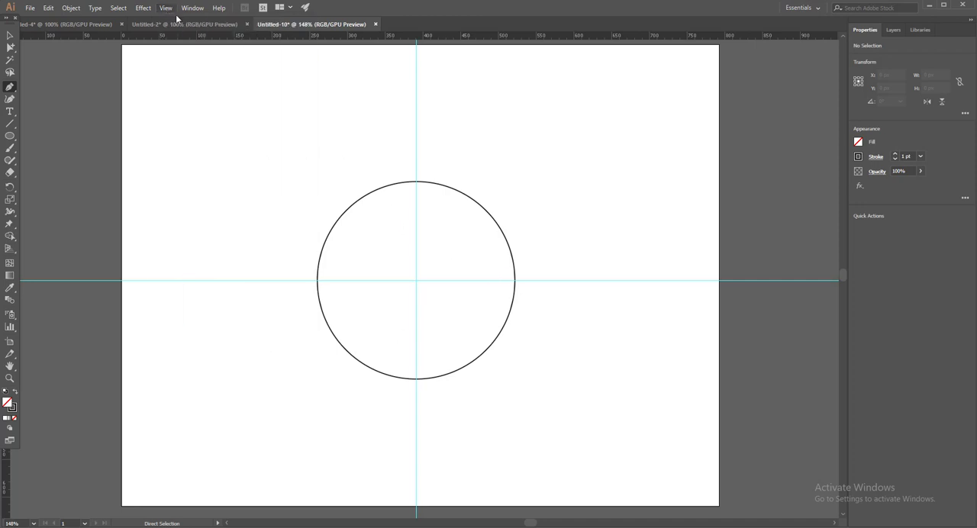
{"action": "left_click", "coordinate": [515, 282]}
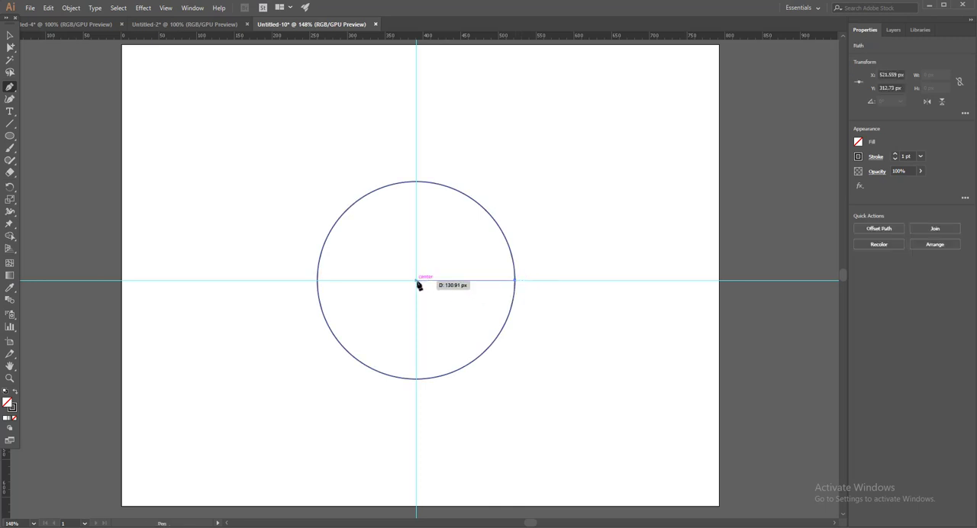
{"action": "scroll", "coordinate": [432, 285], "scroll_direction": "up", "scroll_amount": 8}
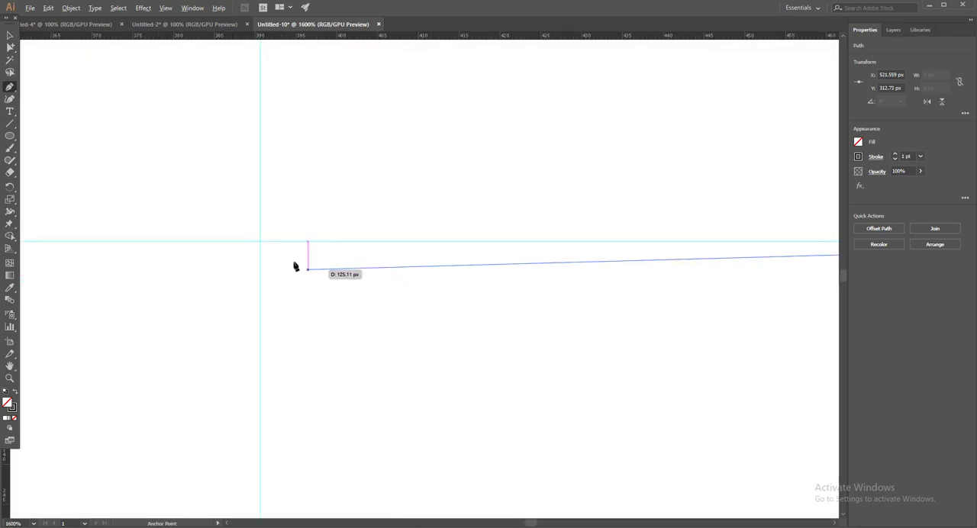
{"action": "left_click", "coordinate": [261, 242]}
{"action": "scroll", "coordinate": [262, 242], "scroll_direction": "down", "scroll_amount": 8}
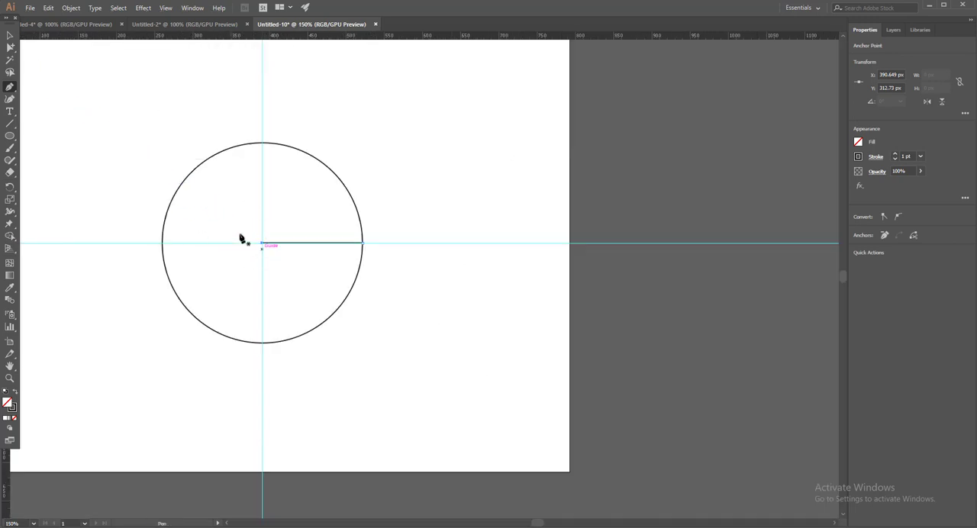
{"action": "left_click", "coordinate": [10, 36]}
{"action": "left_click", "coordinate": [135, 140]}
Step: Set the stroke weight of the circle and the horizontal line to 50 pt
{"action": "left_click_drag", "start_coordinate": [164, 173], "coordinate": [361, 216]}
{"action": "left_click_drag", "start_coordinate": [594, 178], "coordinate": [389, 380]}
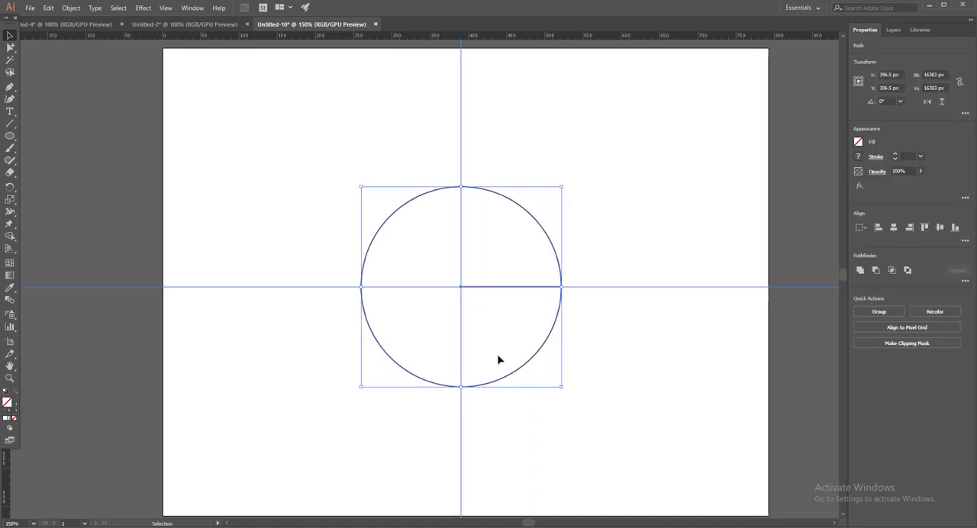
{"action": "left_click", "coordinate": [907, 156]}
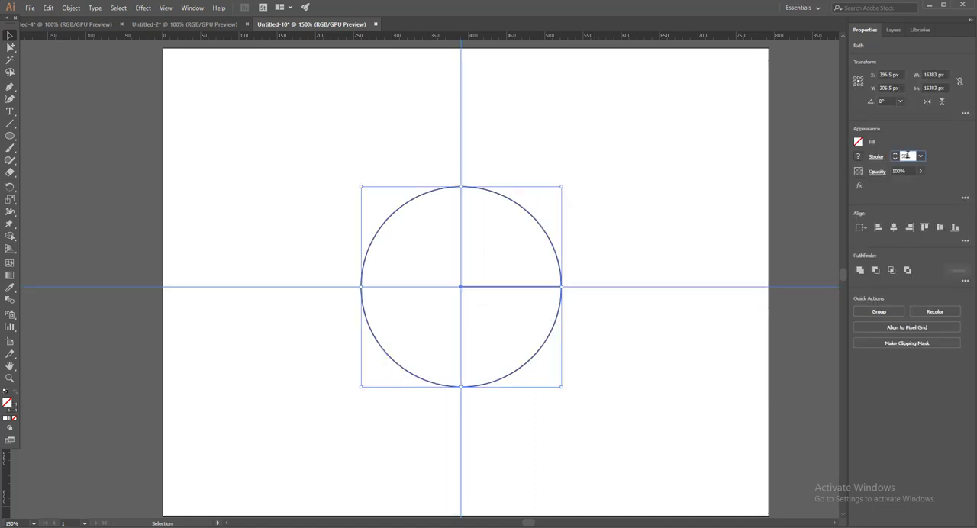
{"action": "type", "text": "50"}
{"action": "key", "text": "Return"}
Step: Draw a vertical line about 366 px long beside the ring's left side and set its stroke to 0
{"action": "left_click", "coordinate": [10, 86]}
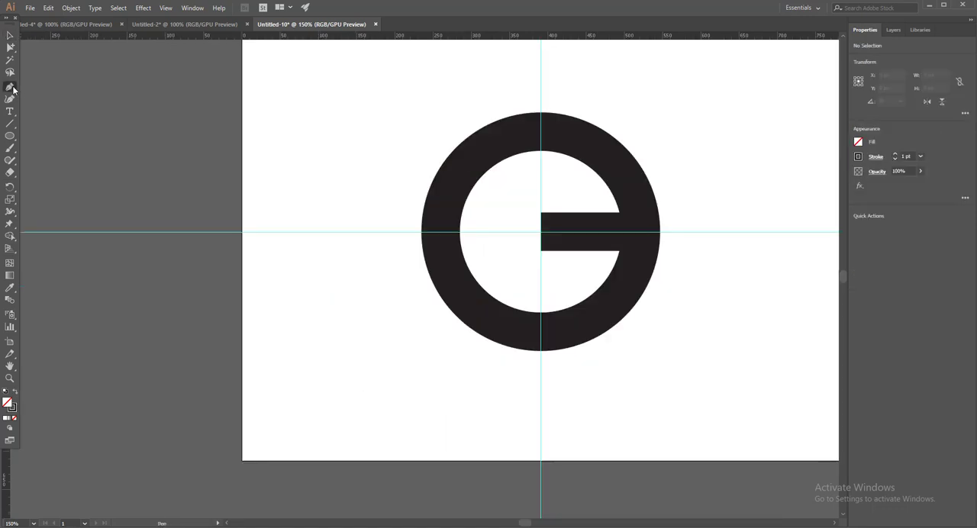
{"action": "left_click", "coordinate": [317, 77]}
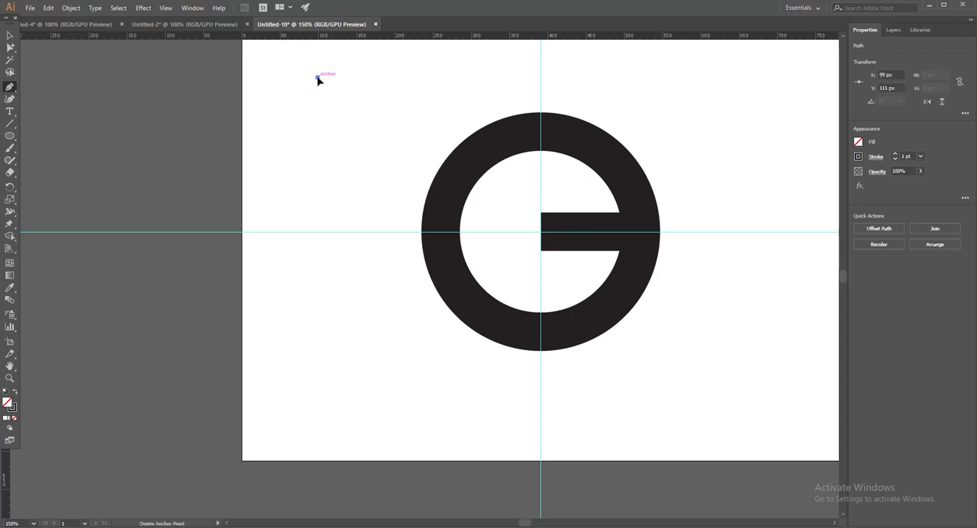
{"action": "left_click", "coordinate": [318, 358]}
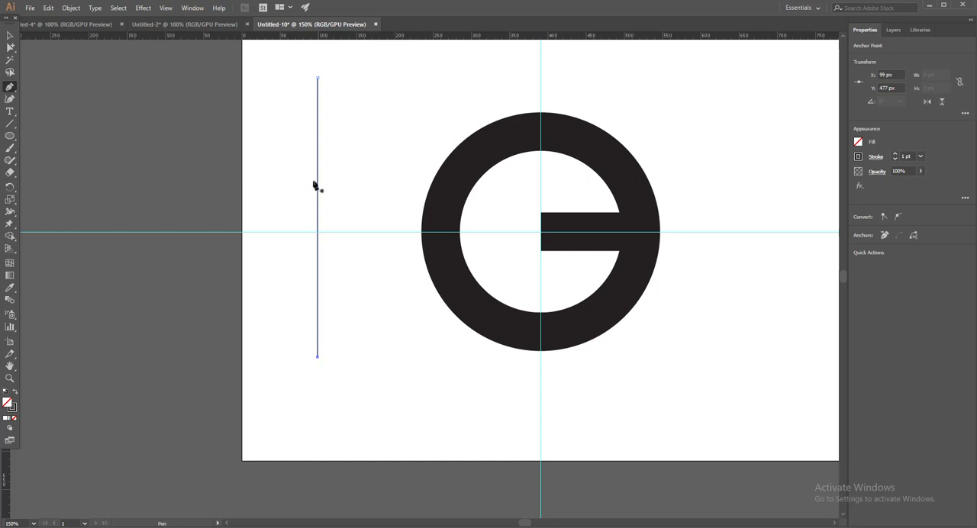
{"action": "left_click", "coordinate": [10, 35]}
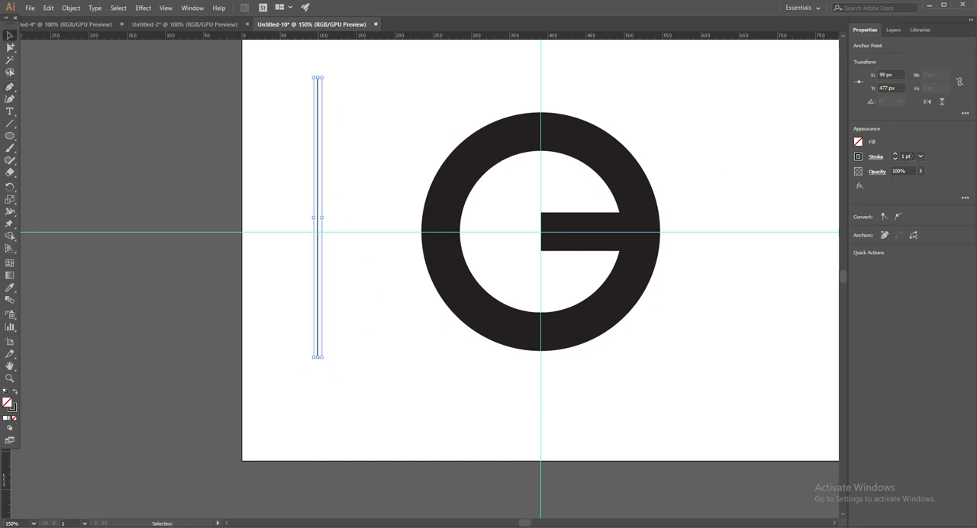
{"action": "left_click", "coordinate": [905, 156]}
{"action": "type", "text": "0"}
{"action": "key", "text": "Return"}
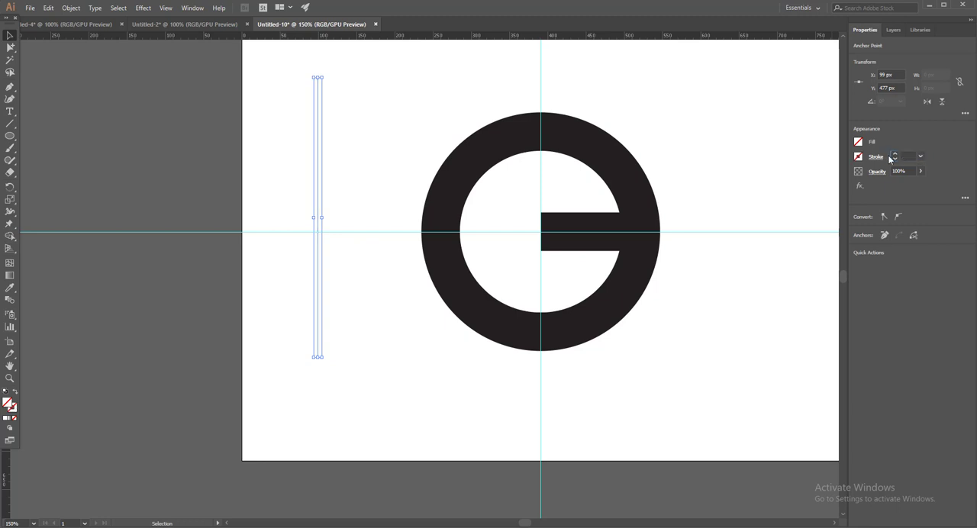
{"action": "scroll", "coordinate": [364, 238], "scroll_direction": "up", "scroll_amount": 3}
{"action": "left_click_drag", "start_coordinate": [402, 181], "coordinate": [344, 179]}
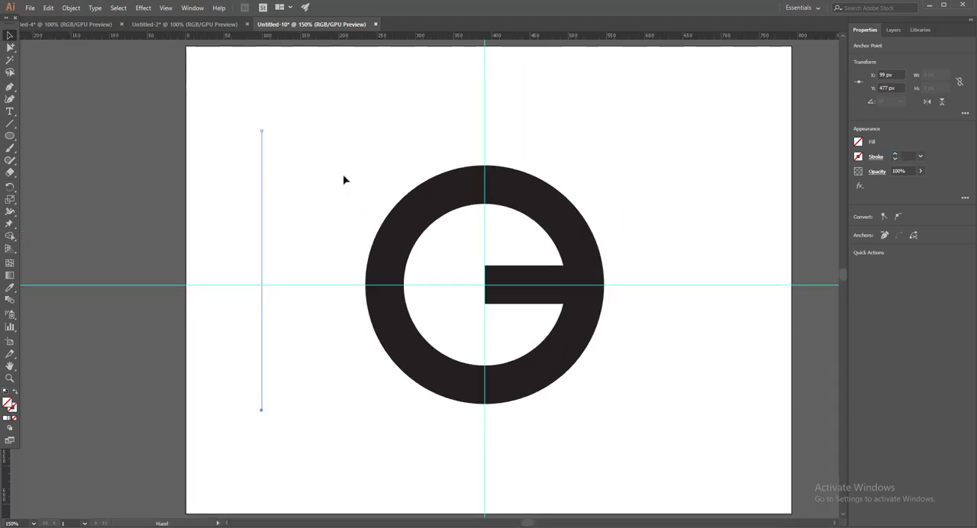
Step: Make a copy of the vertical line rotated by 45°
{"action": "left_click_drag", "start_coordinate": [331, 142], "coordinate": [240, 197]}
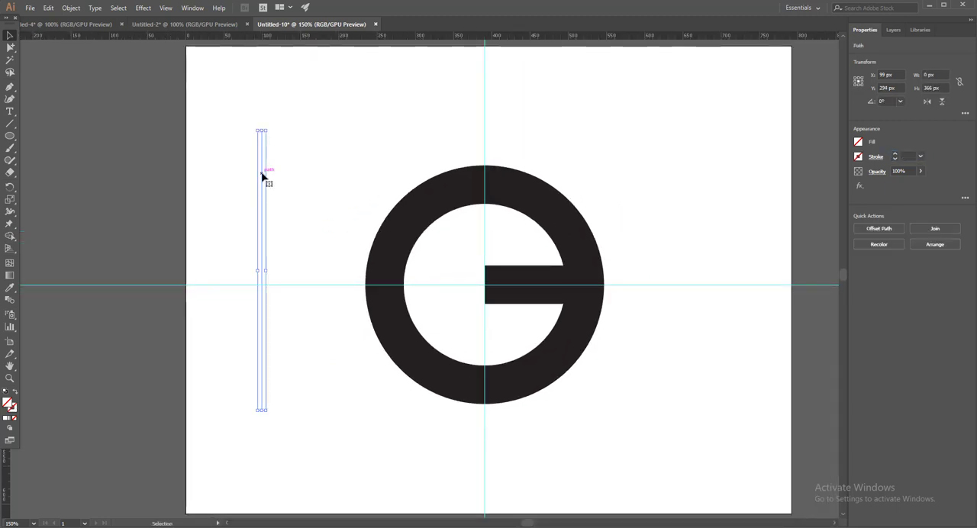
{"action": "right_click", "coordinate": [261, 172]}
{"action": "mouse_move", "coordinate": [325, 326]}
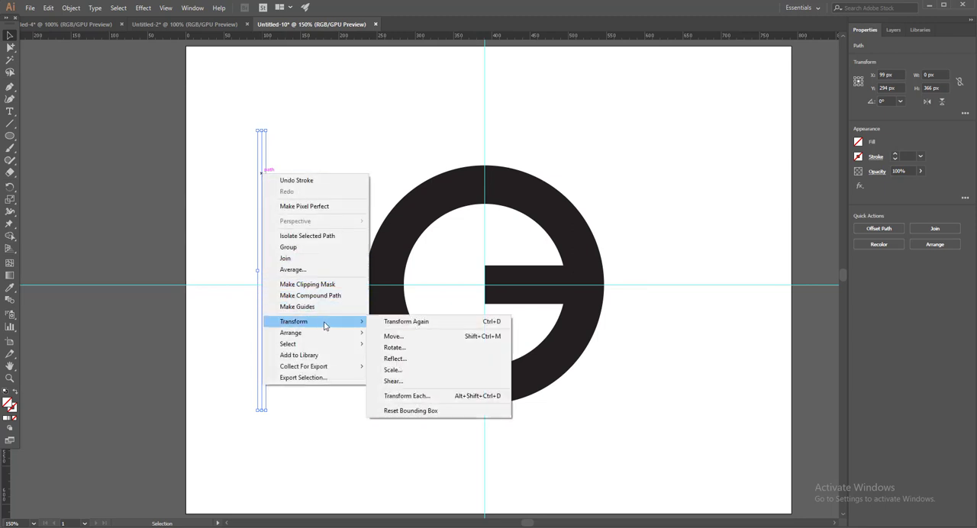
{"action": "left_click", "coordinate": [394, 348]}
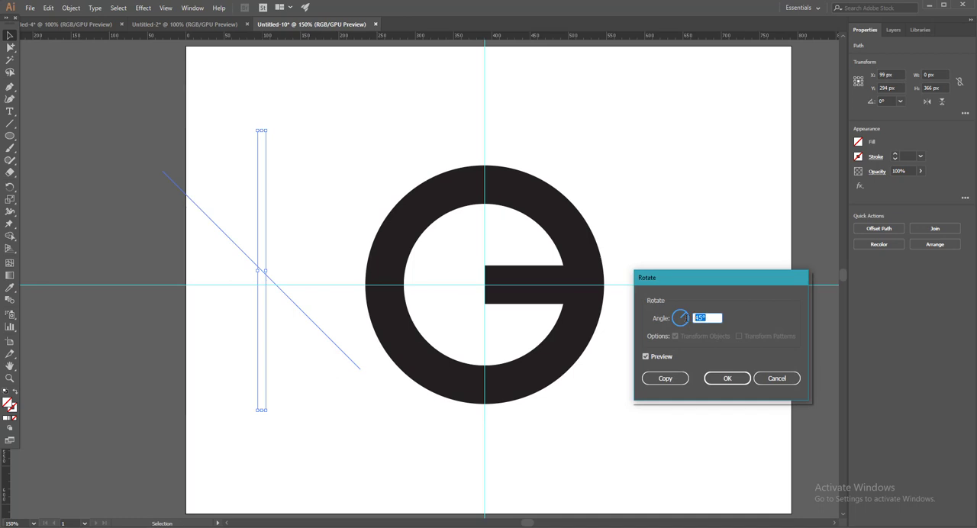
{"action": "left_click", "coordinate": [665, 379]}
Step: Reselect the original vertical line and rotate it by -45°
{"action": "key", "text": "ctrl+z"}
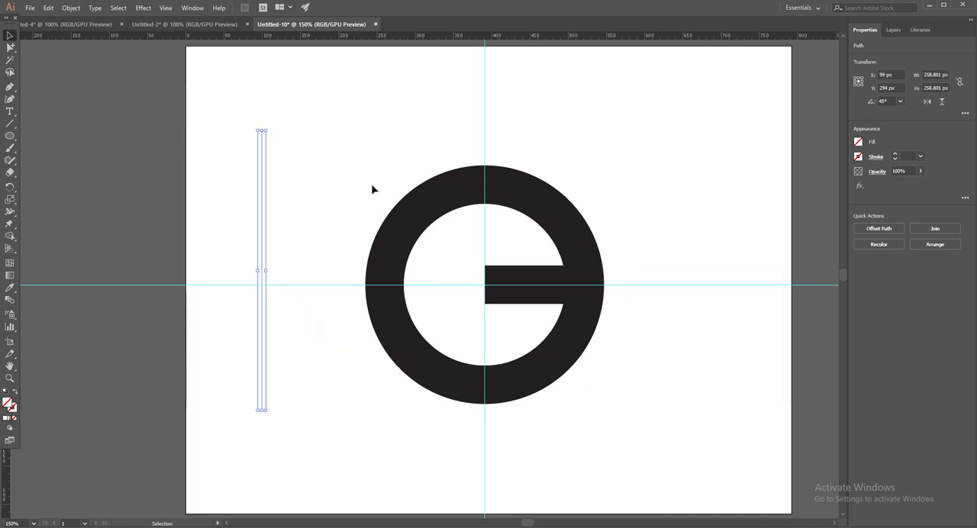
{"action": "left_click_drag", "start_coordinate": [242, 157], "coordinate": [177, 259]}
{"action": "key", "text": "ctrl+shift+z"}
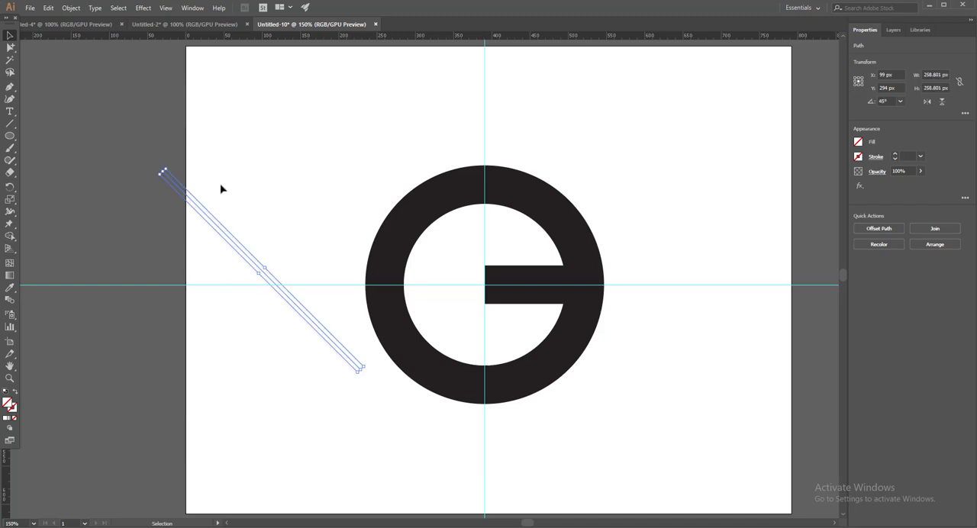
{"action": "key", "text": "ctrl+z"}
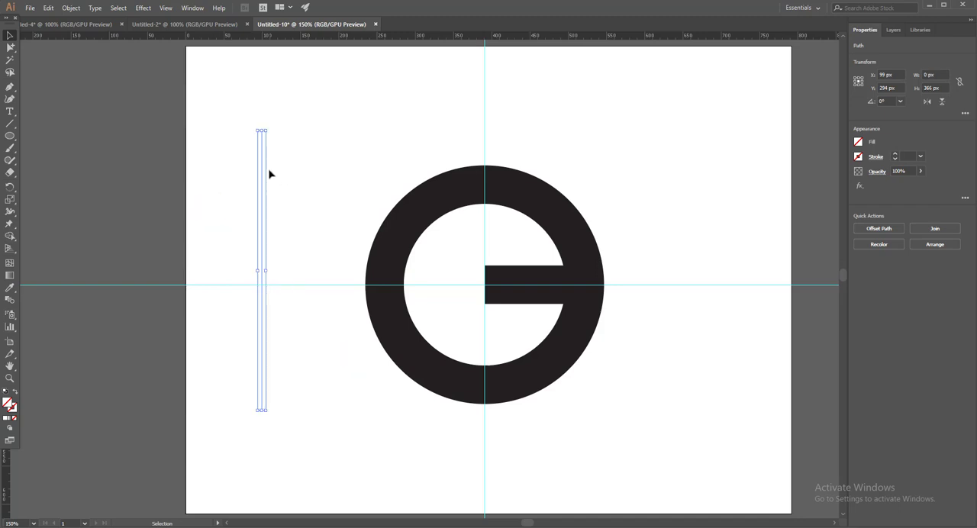
{"action": "right_click", "coordinate": [262, 164]}
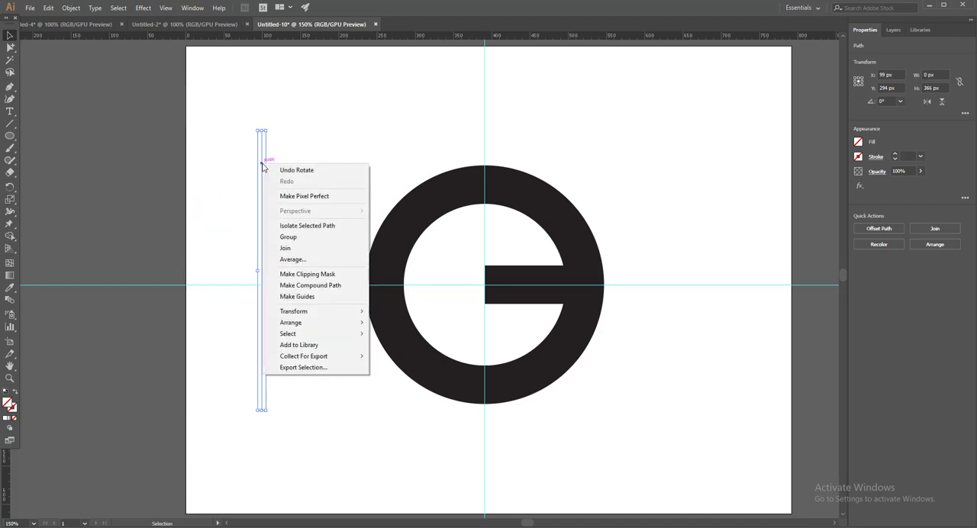
{"action": "mouse_move", "coordinate": [292, 313]}
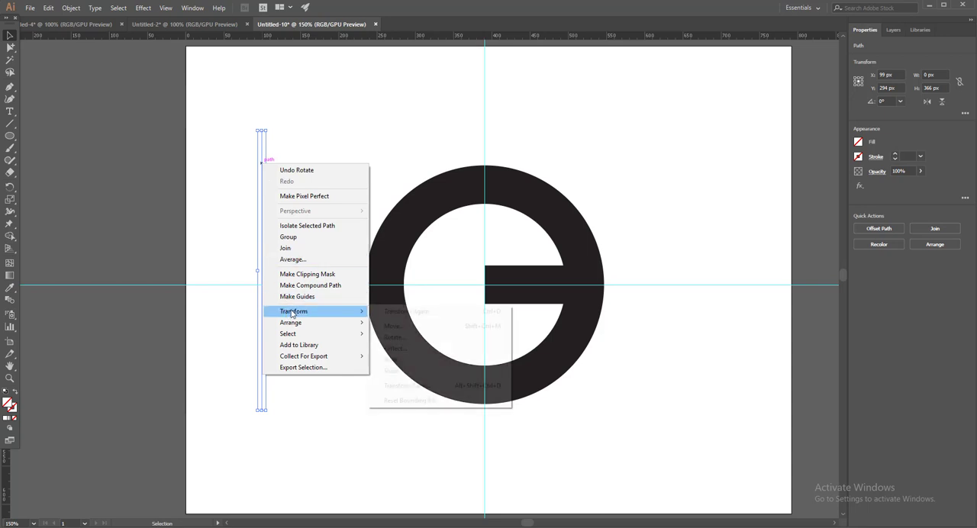
{"action": "left_click", "coordinate": [405, 338]}
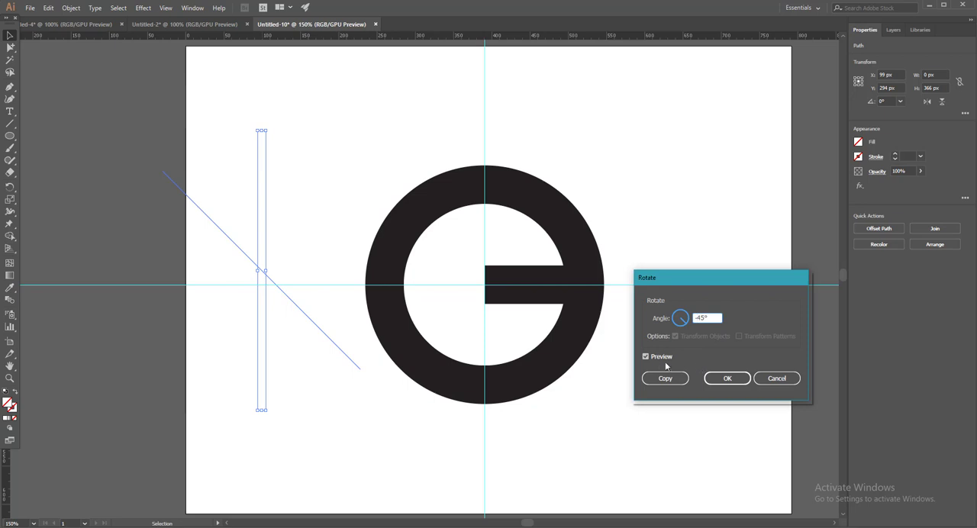
{"action": "left_click", "coordinate": [728, 378]}
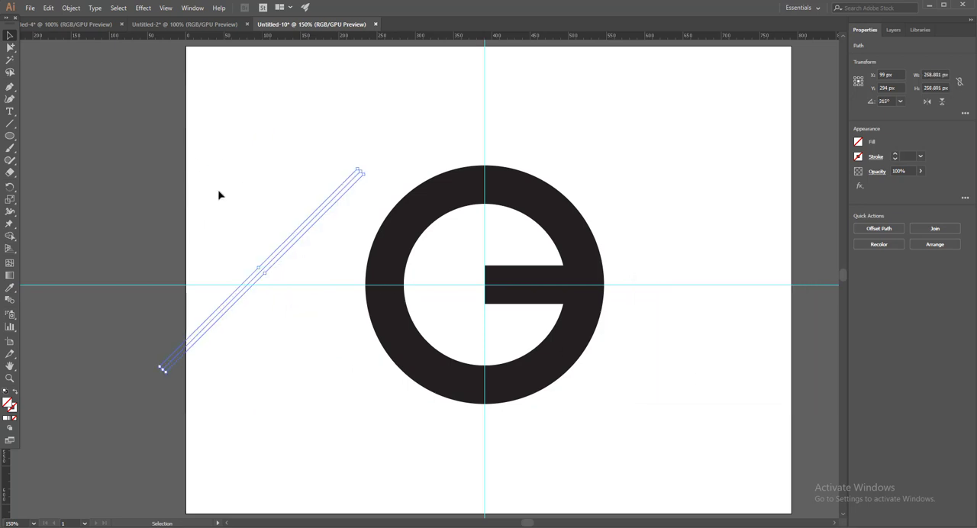
Step: Move the two diagonal lines onto the ring so they cross near the left corners of the horizontal bar
{"action": "left_click_drag", "start_coordinate": [267, 155], "coordinate": [183, 264]}
{"action": "left_click_drag", "start_coordinate": [224, 238], "coordinate": [444, 263]}
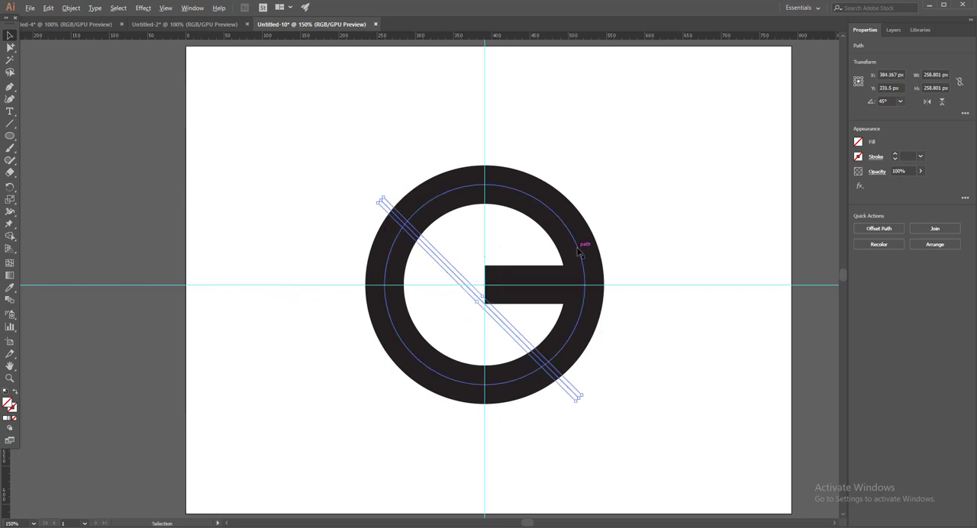
Step: Reposition the rising diagonal line so it passes through the horizontal bar's upper-left corner
{"action": "scroll", "coordinate": [582, 247], "scroll_direction": "up", "scroll_amount": 7}
{"action": "key", "text": "space"}
{"action": "left_click_drag", "start_coordinate": [288, 297], "coordinate": [762, 165]}
{"action": "left_click_drag", "start_coordinate": [168, 251], "coordinate": [618, 120]}
{"action": "scroll", "coordinate": [615, 119], "scroll_direction": "up", "scroll_amount": 1}
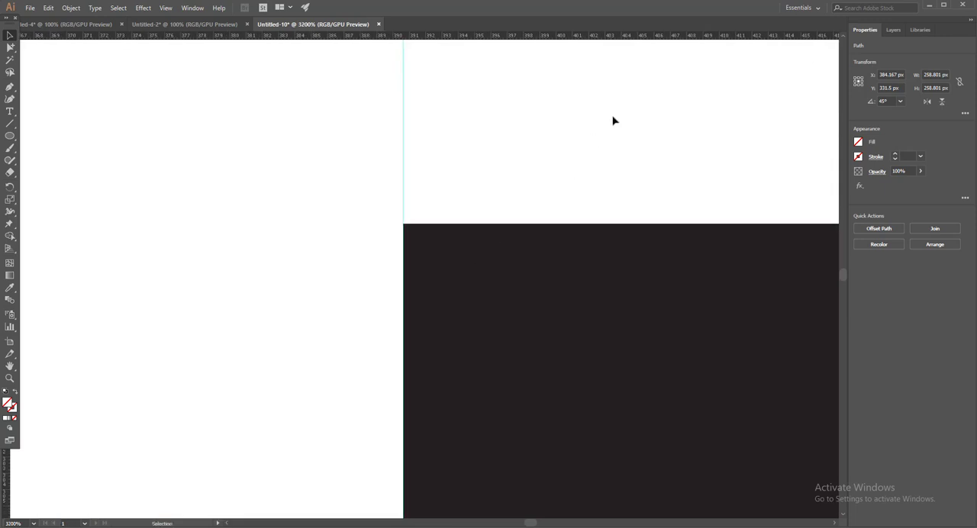
{"action": "key", "text": "ctrl+a"}
{"action": "left_click", "coordinate": [519, 160]}
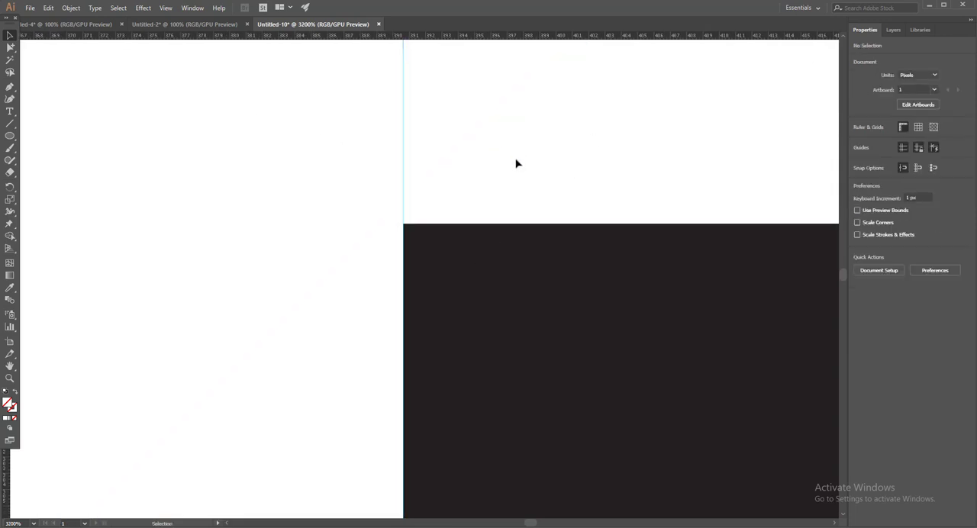
{"action": "scroll", "coordinate": [517, 162], "scroll_direction": "up", "scroll_amount": 2}
{"action": "left_click_drag", "start_coordinate": [208, 214], "coordinate": [126, 224]}
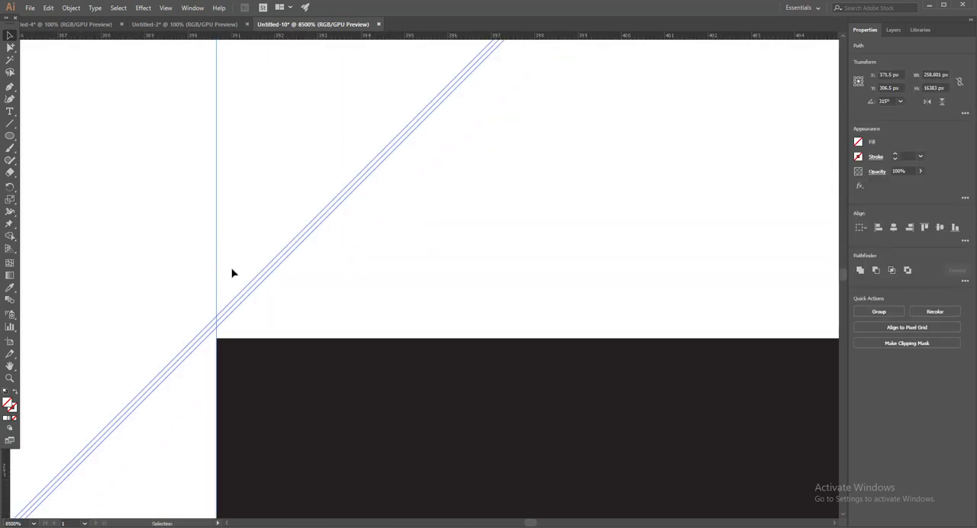
{"action": "left_click", "coordinate": [248, 294]}
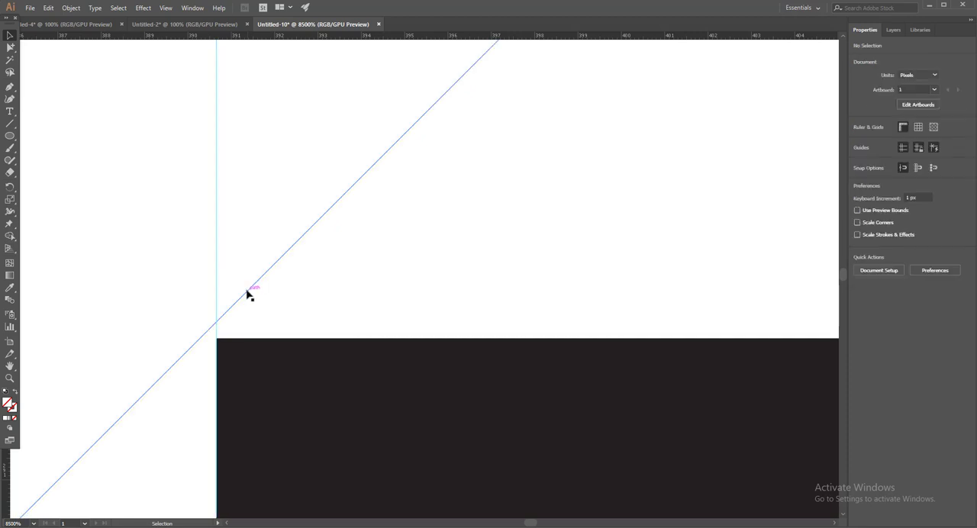
{"action": "left_click_drag", "start_coordinate": [248, 294], "coordinate": [303, 305]}
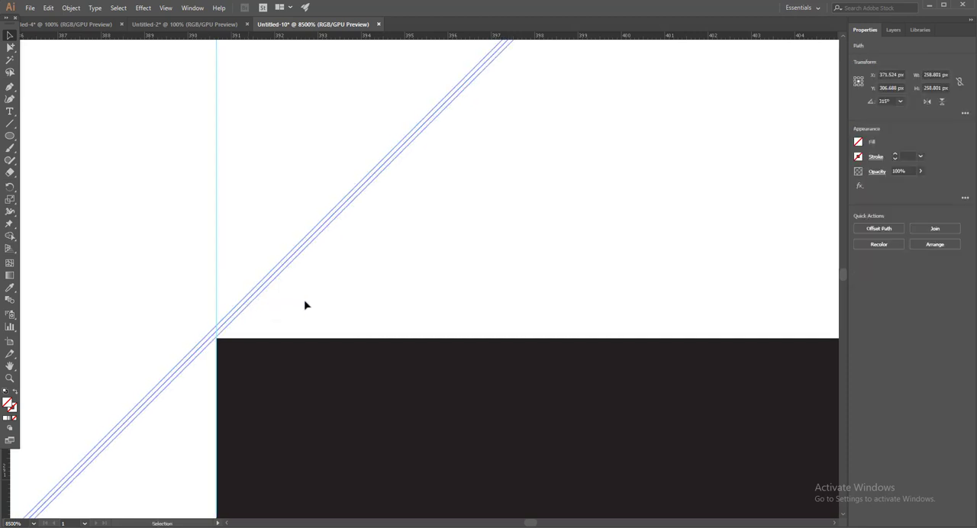
{"action": "key", "text": "Delete"}
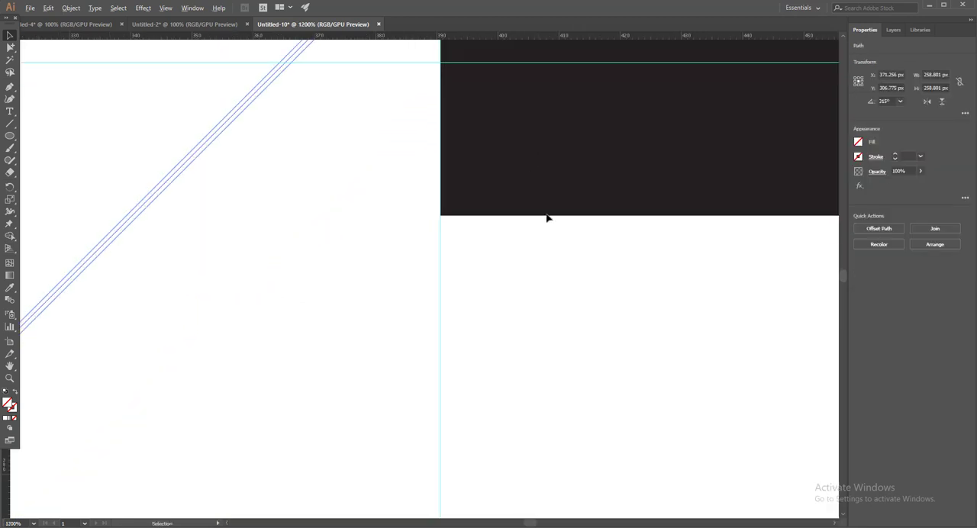
{"action": "scroll", "coordinate": [561, 287], "scroll_direction": "down", "scroll_amount": 5}
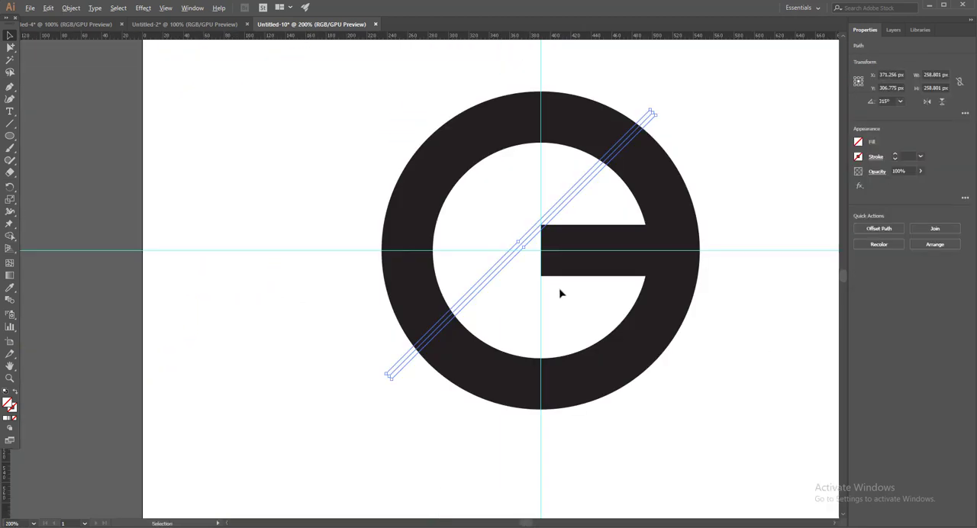
Step: Shift the falling diagonal line slightly so it passes just at the horizontal bar's lower-left corner
{"action": "key", "text": "ctrl+z"}
{"action": "scroll", "coordinate": [600, 301], "scroll_direction": "up", "scroll_amount": 4}
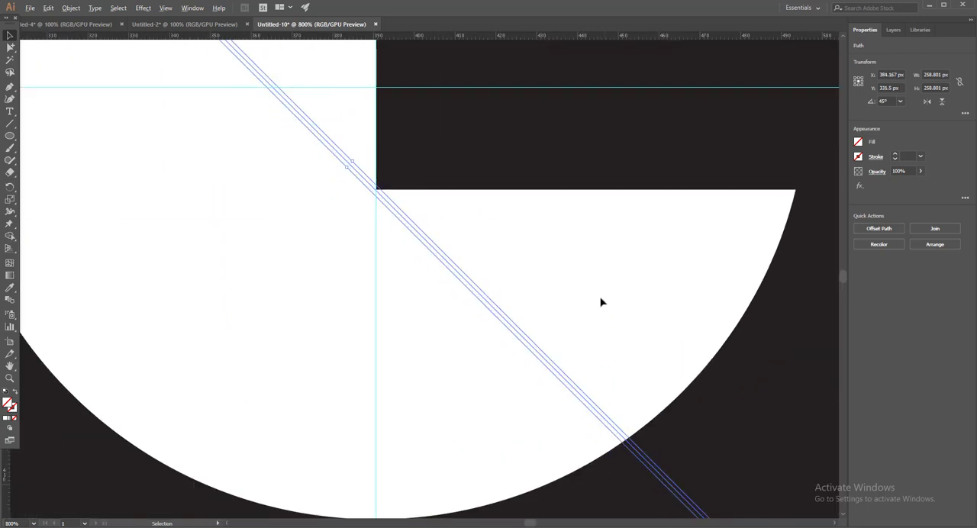
{"action": "scroll", "coordinate": [485, 281], "scroll_direction": "up", "scroll_amount": 3}
{"action": "left_click_drag", "start_coordinate": [462, 261], "coordinate": [522, 421]}
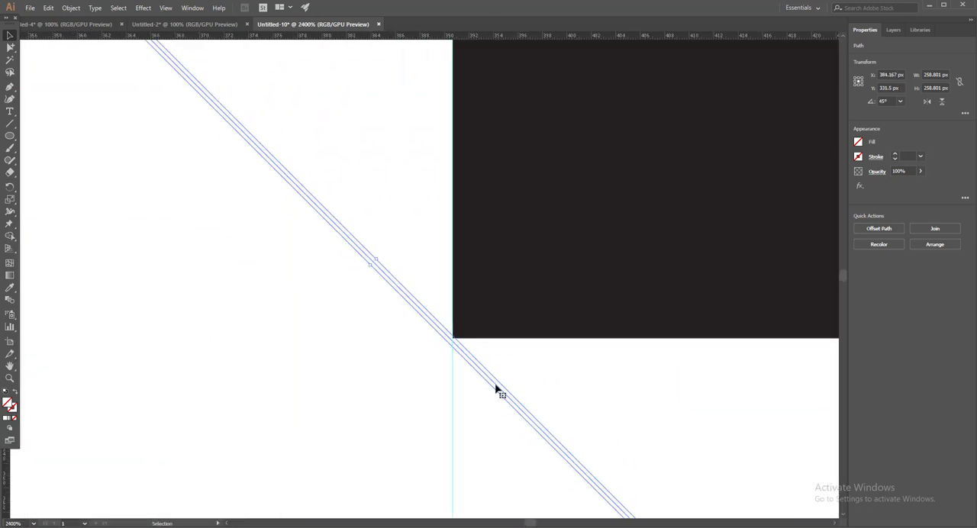
{"action": "left_click_drag", "start_coordinate": [484, 374], "coordinate": [489, 384]}
{"action": "key", "text": "ctrl+shift+a"}
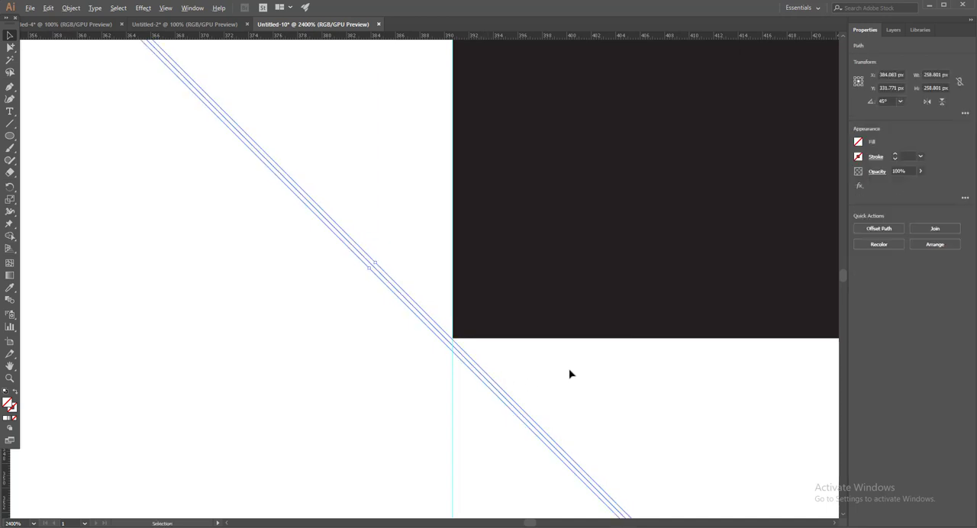
Step: With all the artwork selected, add two anchor points to the circle's upper-right arc, near the rising diagonal and above the horizontal bar
{"action": "scroll", "coordinate": [573, 374], "scroll_direction": "down", "scroll_amount": 6}
{"action": "scroll", "coordinate": [574, 373], "scroll_direction": "down", "scroll_amount": 2}
{"action": "left_click_drag", "start_coordinate": [714, 197], "coordinate": [527, 398]}
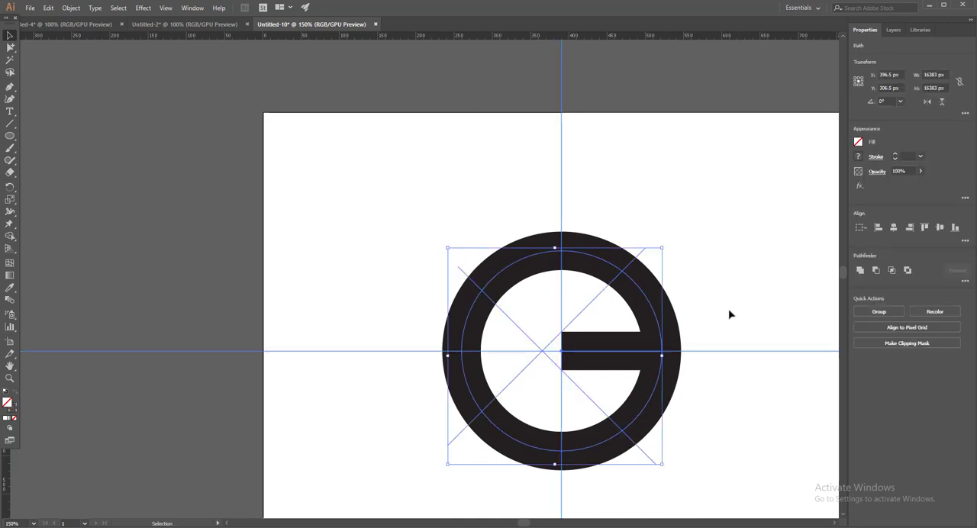
{"action": "left_click_drag", "start_coordinate": [722, 294], "coordinate": [665, 208]}
{"action": "key", "text": "ctrl+shift+a"}
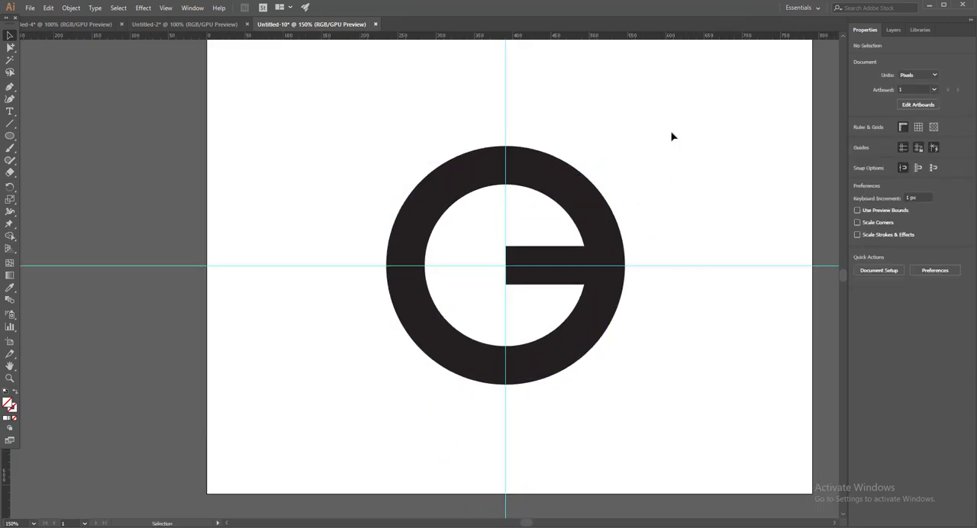
{"action": "left_click_drag", "start_coordinate": [672, 136], "coordinate": [390, 381]}
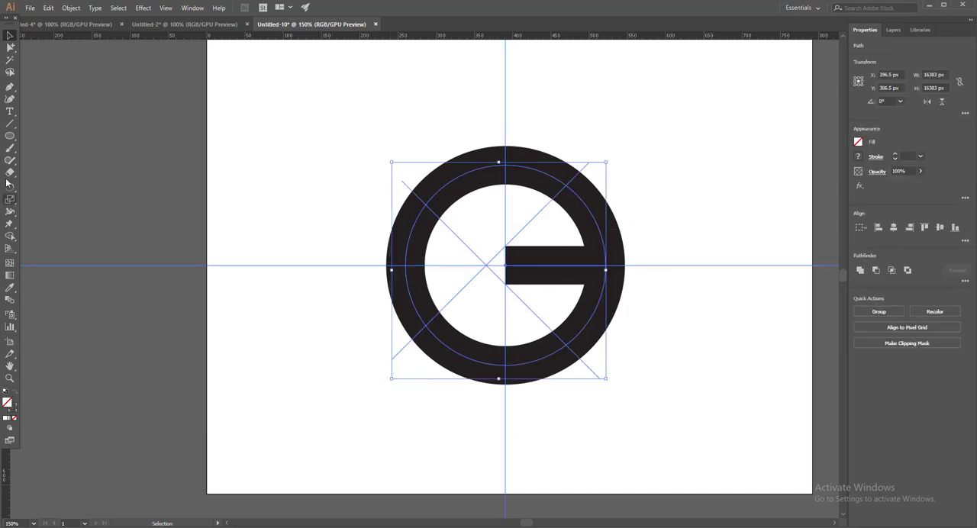
{"action": "left_click", "coordinate": [10, 88]}
{"action": "scroll", "coordinate": [578, 239], "scroll_direction": "up", "scroll_amount": 5}
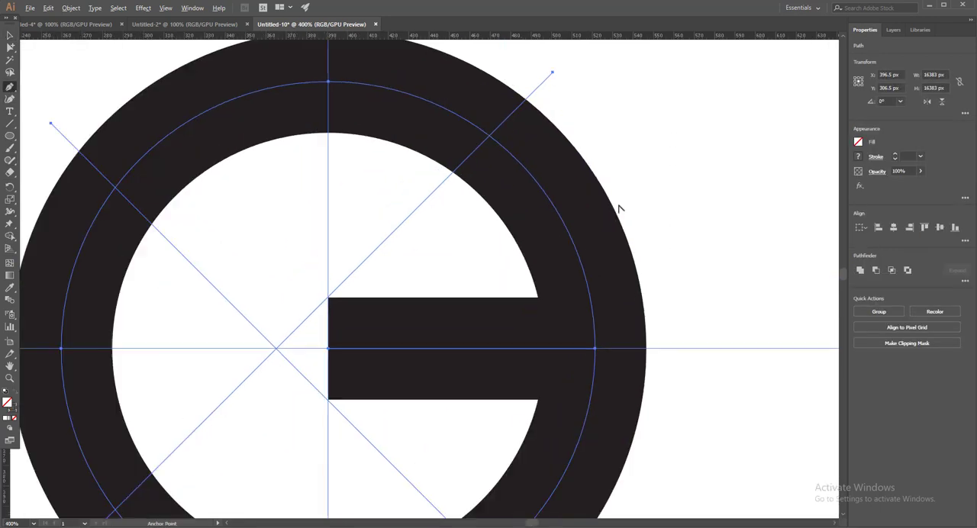
{"action": "scroll", "coordinate": [558, 203], "scroll_direction": "down", "scroll_amount": 1}
{"action": "scroll", "coordinate": [465, 194], "scroll_direction": "up", "scroll_amount": 1}
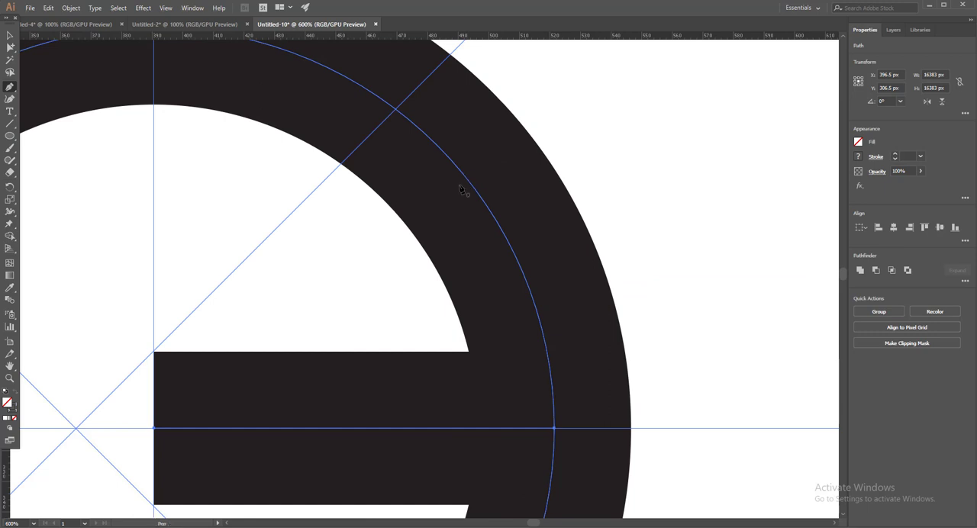
{"action": "scroll", "coordinate": [461, 191], "scroll_direction": "down", "scroll_amount": 1}
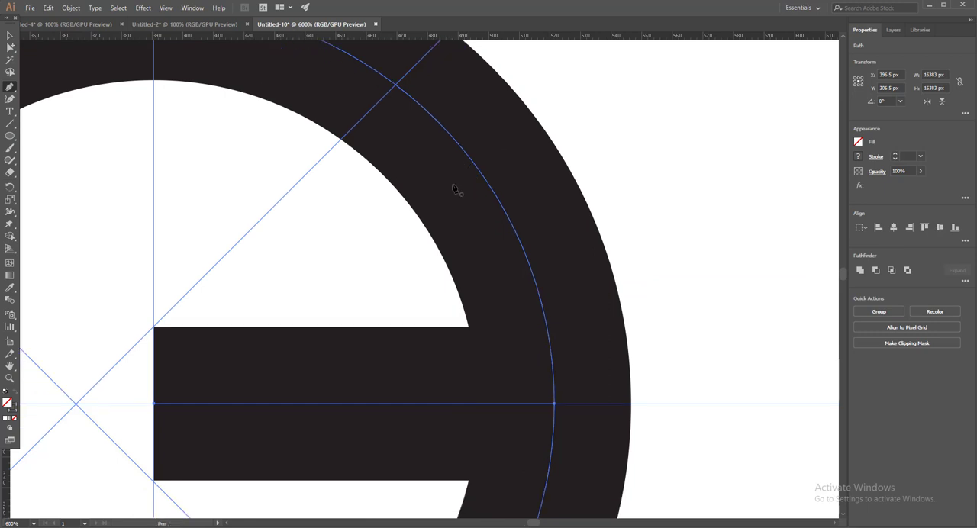
{"action": "left_click", "coordinate": [417, 102]}
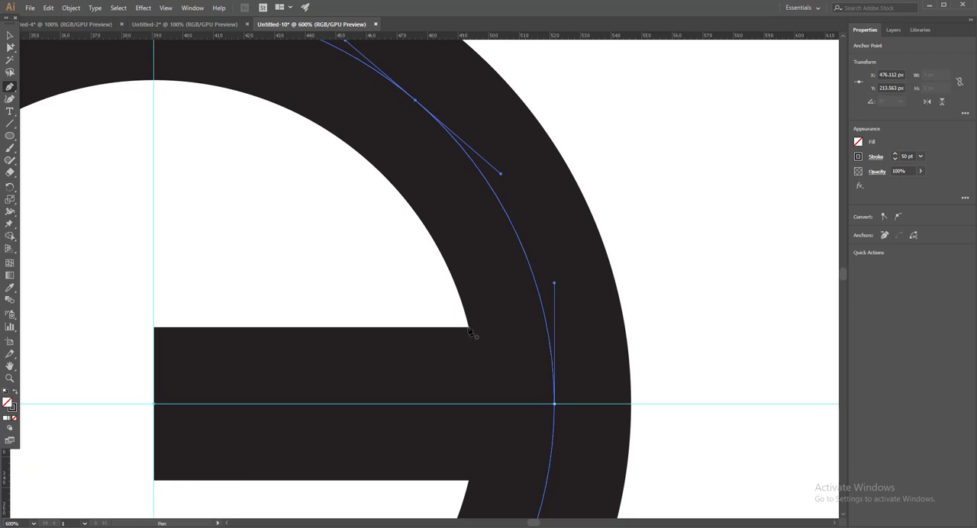
{"action": "left_click", "coordinate": [542, 303]}
Step: Delete the circle's arc segment between the two added anchor points to open the G
{"action": "key", "text": "a"}
{"action": "left_click", "coordinate": [595, 154]}
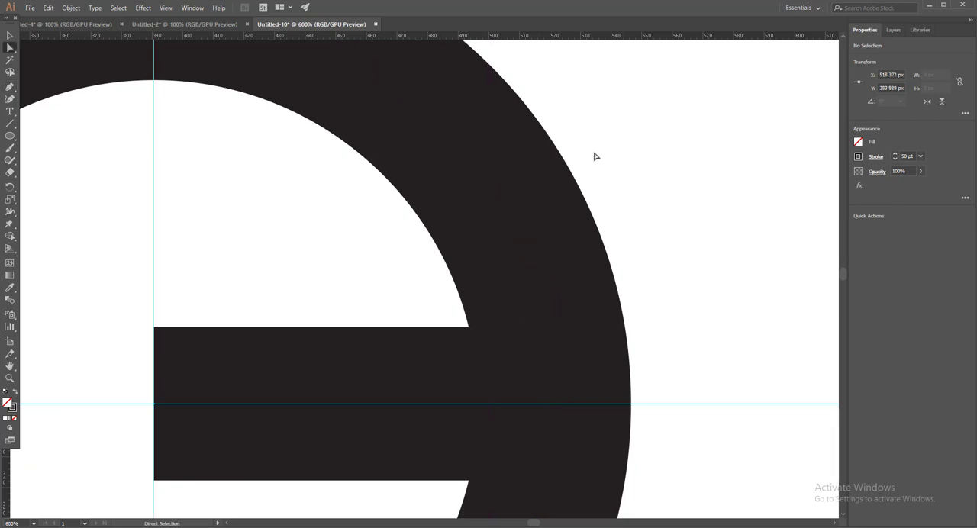
{"action": "left_click_drag", "start_coordinate": [614, 149], "coordinate": [438, 249]}
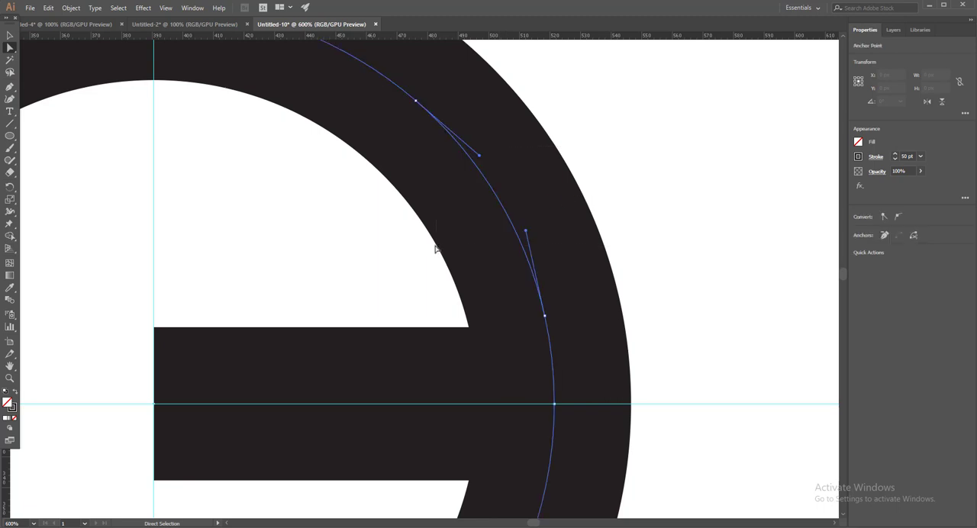
{"action": "key", "text": "Delete"}
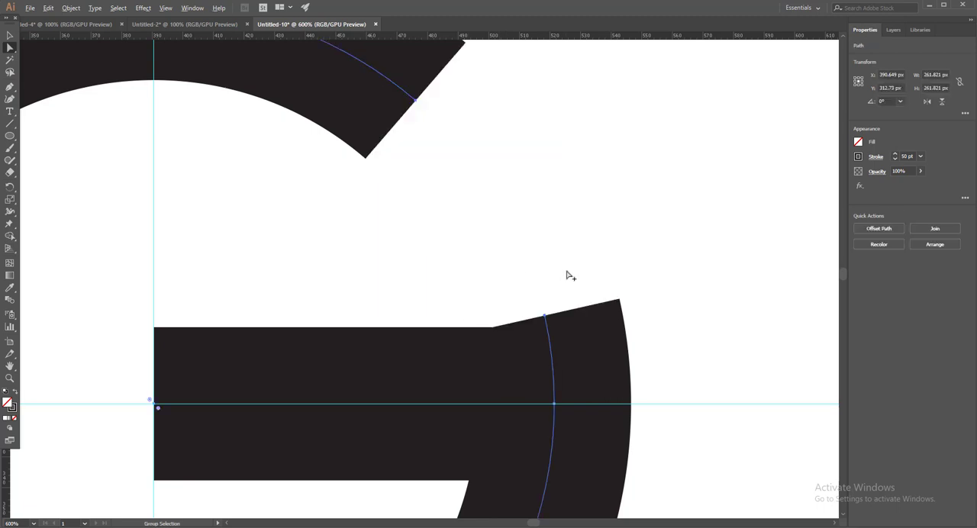
Step: Delete the vertical and horizontal guides
{"action": "scroll", "coordinate": [567, 272], "scroll_direction": "down", "scroll_amount": 4}
{"action": "scroll", "coordinate": [557, 269], "scroll_direction": "up", "scroll_amount": 2}
{"action": "left_click_drag", "start_coordinate": [477, 264], "coordinate": [614, 218]}
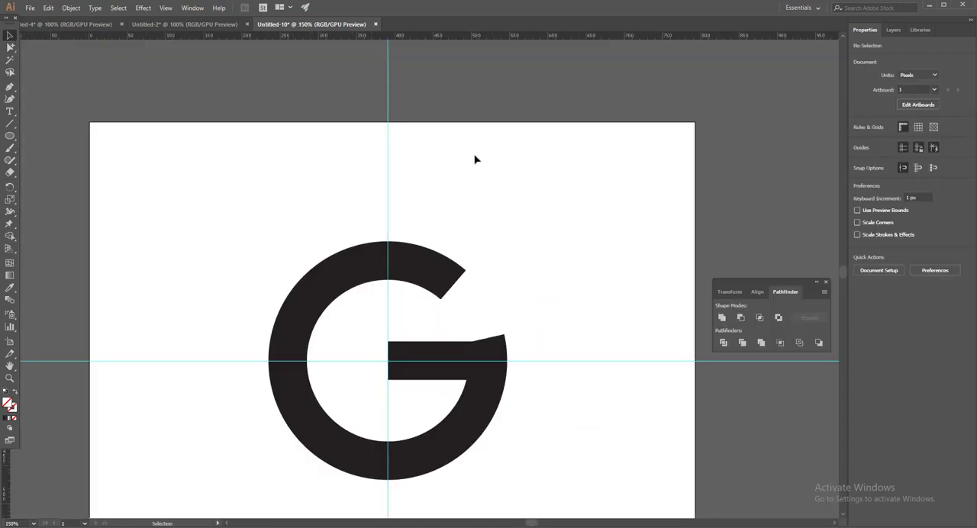
{"action": "left_click_drag", "start_coordinate": [475, 159], "coordinate": [341, 158]}
{"action": "key", "text": "Delete"}
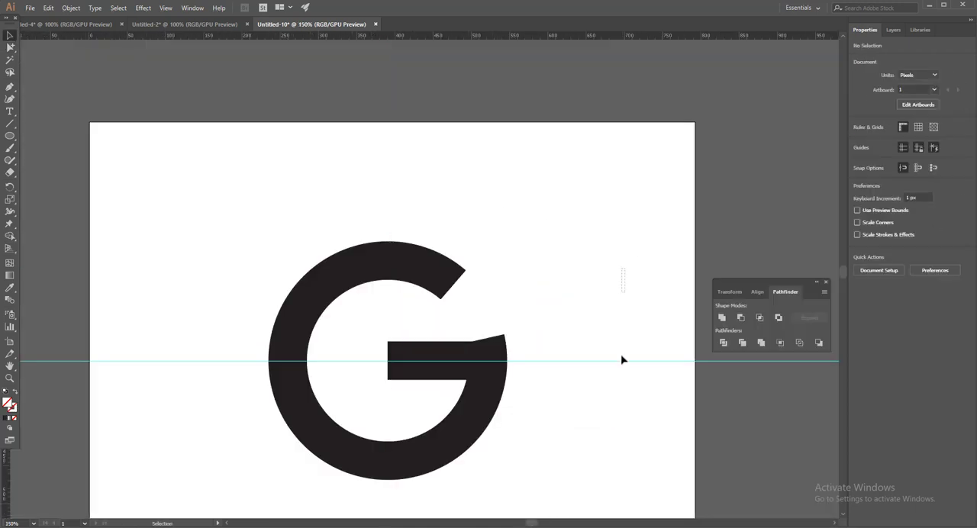
{"action": "left_click_drag", "start_coordinate": [623, 360], "coordinate": [622, 410]}
{"action": "key", "text": "Delete"}
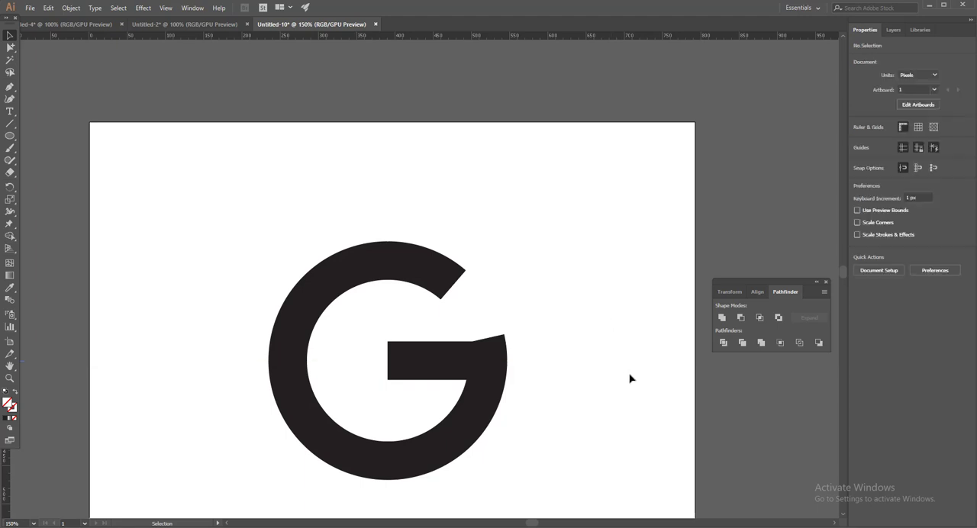
{"action": "left_click_drag", "start_coordinate": [409, 354], "coordinate": [683, 309]}
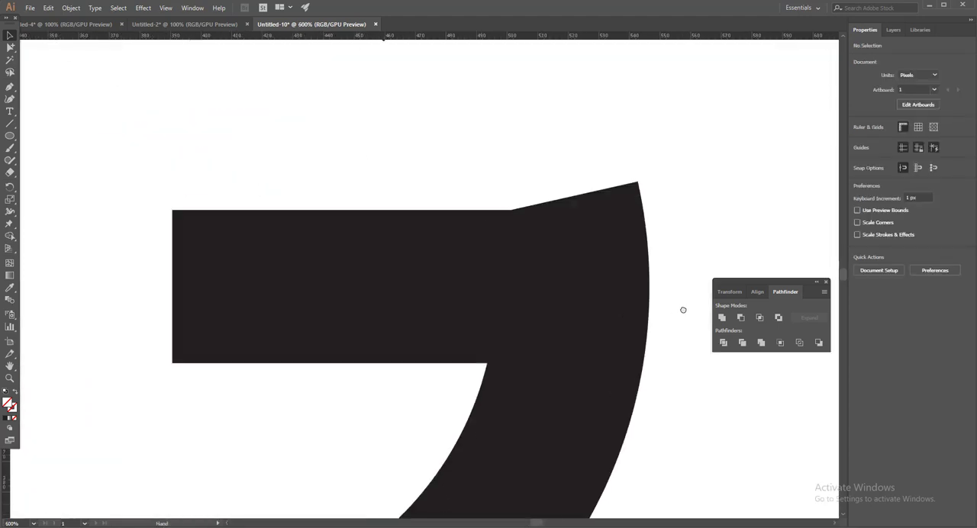
{"action": "left_click", "coordinate": [471, 285]}
{"action": "key", "text": "Delete"}
{"action": "scroll", "coordinate": [602, 287], "scroll_direction": "down", "scroll_amount": 2}
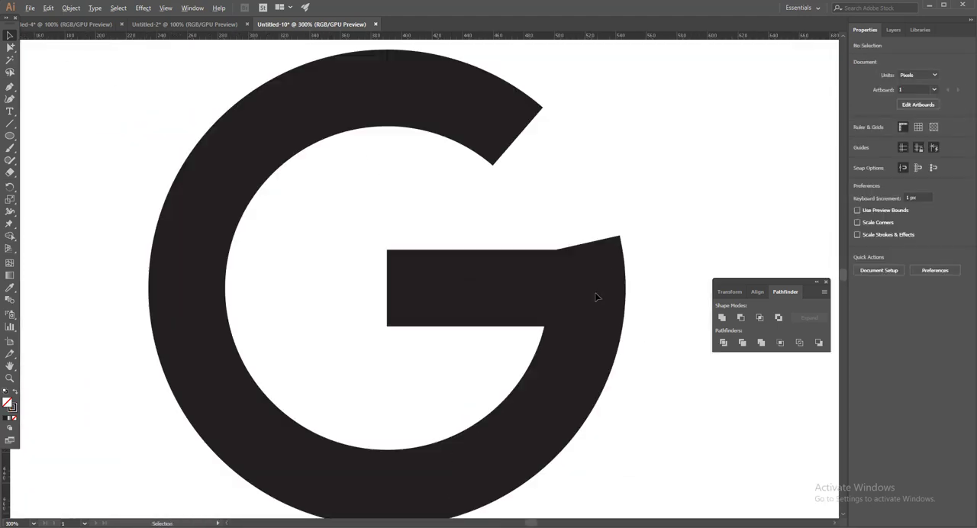
Step: Expand the fill and stroke of the open ring and the horizontal bar, and unite them into one shape
{"action": "left_click", "coordinate": [507, 286]}
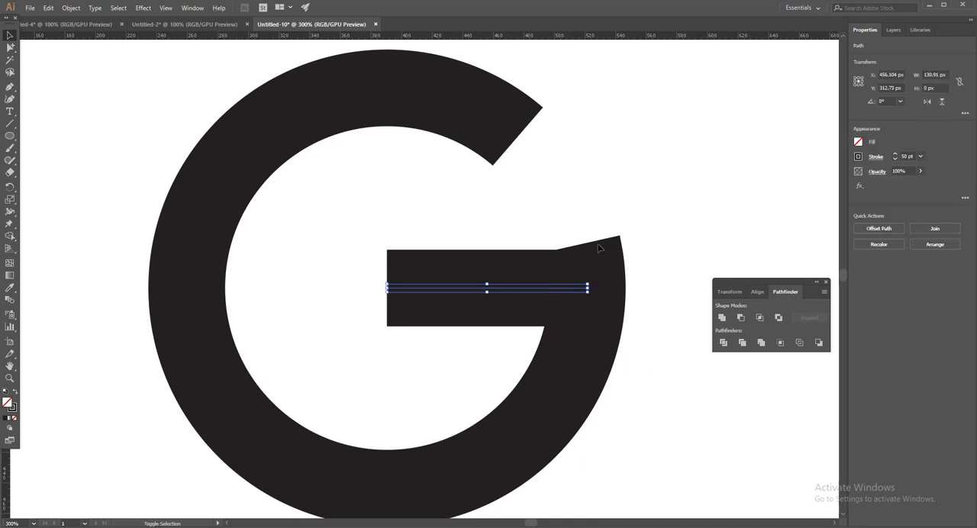
{"action": "left_click_drag", "start_coordinate": [569, 158], "coordinate": [635, 284]}
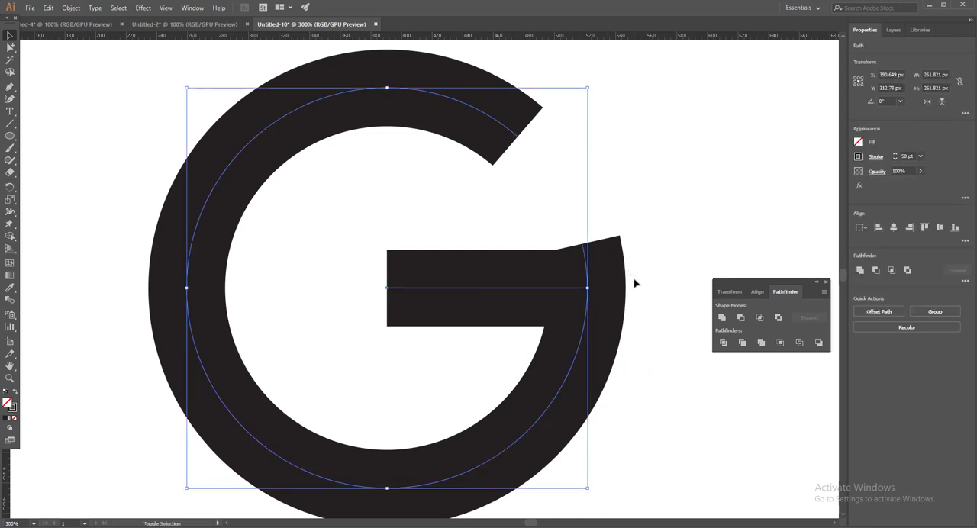
{"action": "left_click", "coordinate": [622, 157]}
{"action": "left_click", "coordinate": [482, 307]}
{"action": "left_click_drag", "start_coordinate": [571, 179], "coordinate": [486, 99]}
{"action": "left_click", "coordinate": [71, 9]}
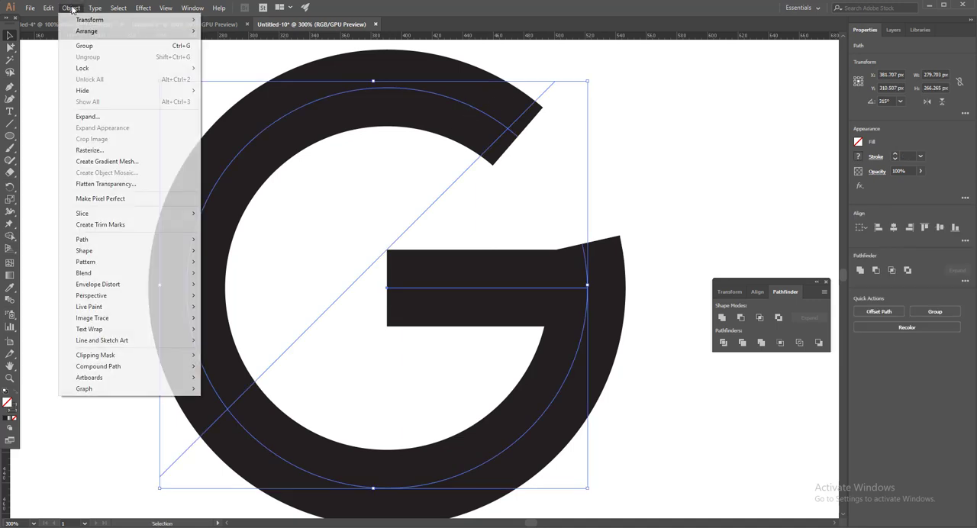
{"action": "left_click", "coordinate": [110, 117]}
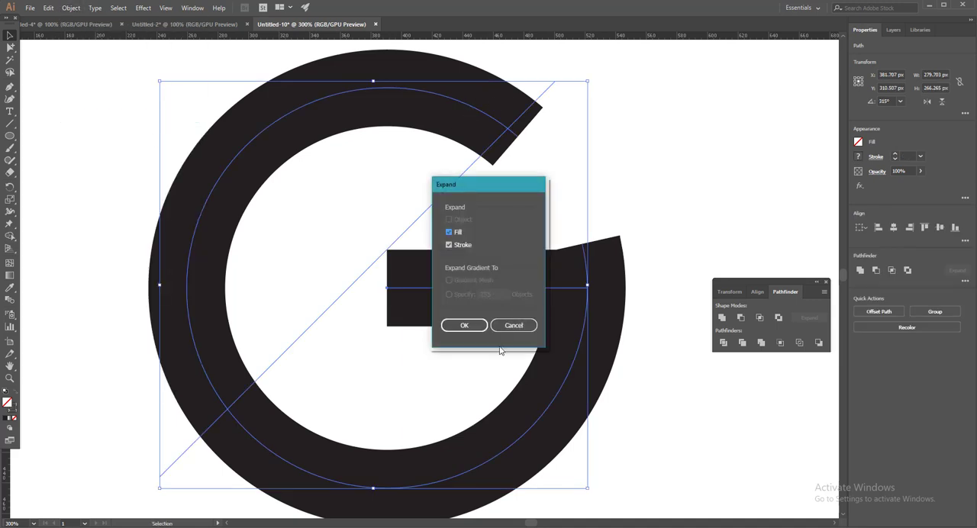
{"action": "left_click", "coordinate": [456, 324]}
{"action": "left_click", "coordinate": [494, 353]}
{"action": "left_click", "coordinate": [560, 387]}
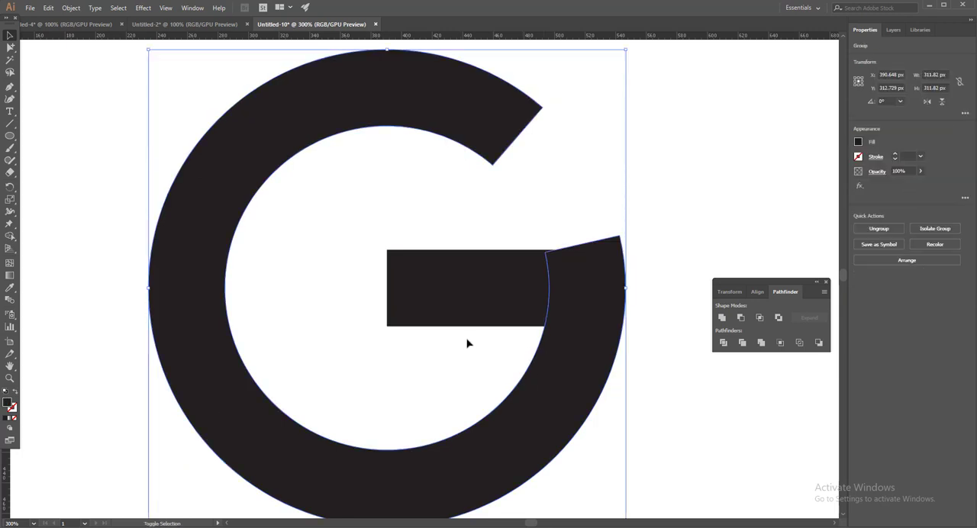
{"action": "left_click", "coordinate": [724, 323]}
Step: Draw a rectangle about 59.5 by 11.5 px over the slanted wedge above the right end of the bar
{"action": "left_click_drag", "start_coordinate": [9, 136], "coordinate": [58, 142]}
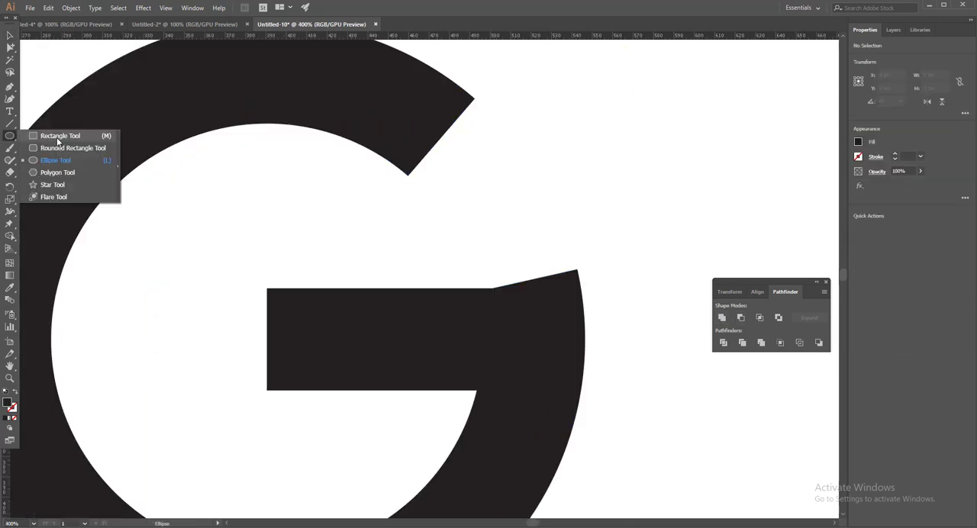
{"action": "left_click", "coordinate": [58, 140]}
{"action": "scroll", "coordinate": [489, 263], "scroll_direction": "up", "scroll_amount": 3}
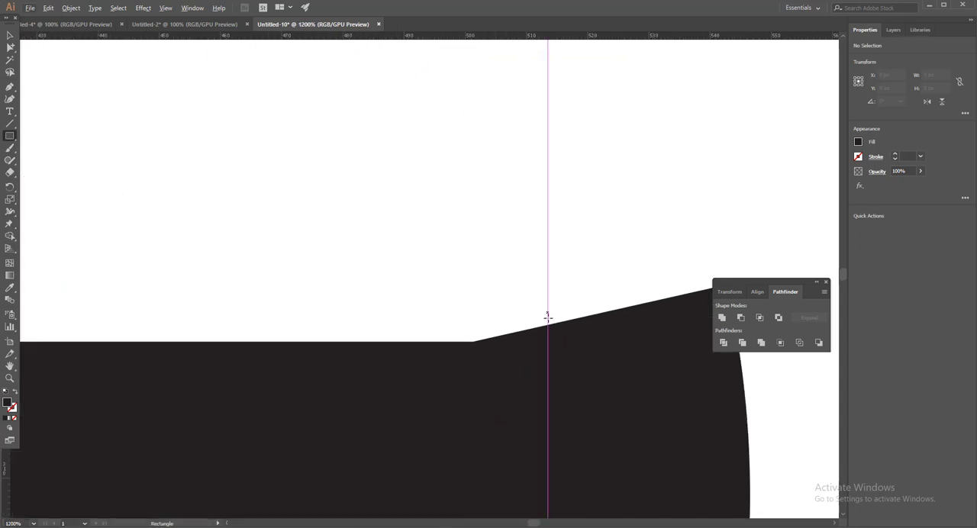
{"action": "left_click_drag", "start_coordinate": [547, 316], "coordinate": [312, 135]}
{"action": "scroll", "coordinate": [359, 151], "scroll_direction": "up", "scroll_amount": 2}
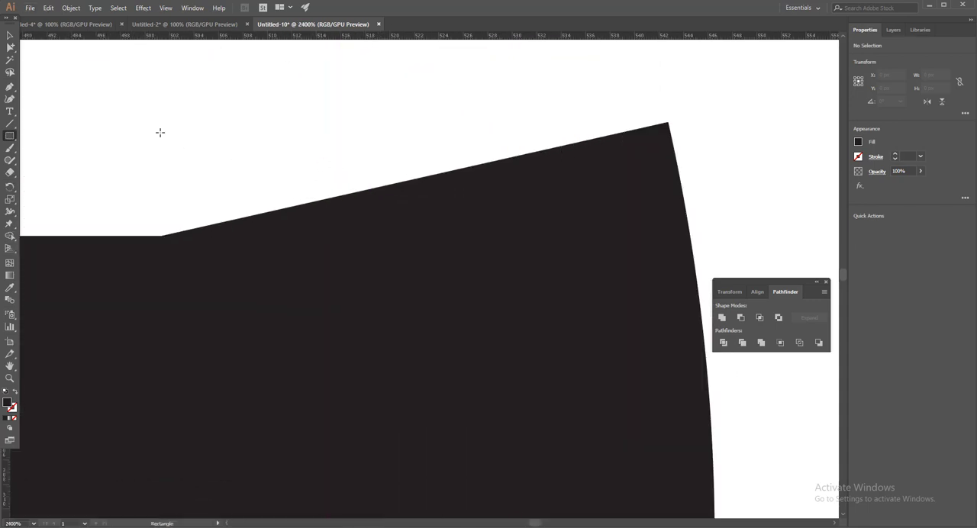
{"action": "left_click_drag", "start_coordinate": [91, 94], "coordinate": [819, 235]}
Step: Move the rectangle down to close the thin gap, so its lower edge sits flush on the bar's upper edge
{"action": "left_click", "coordinate": [10, 36]}
{"action": "scroll", "coordinate": [54, 66], "scroll_direction": "up", "scroll_amount": 5}
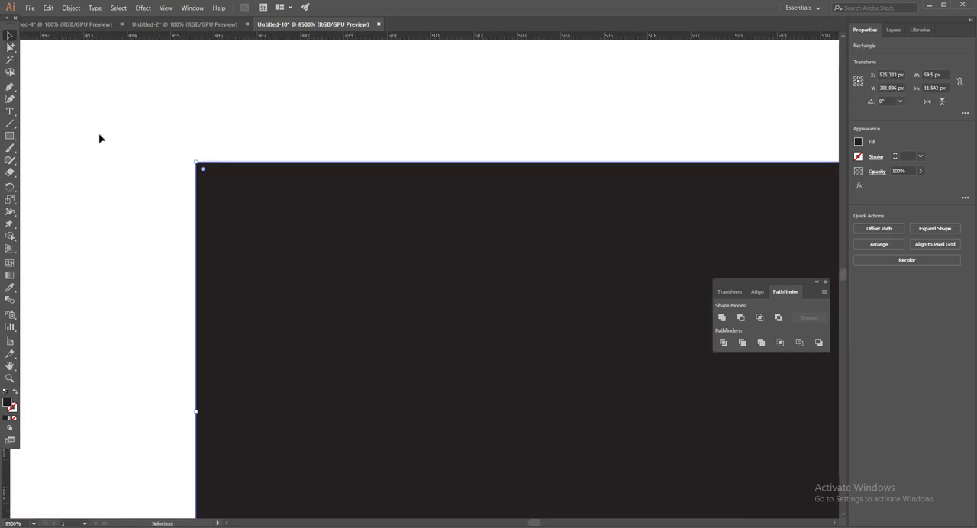
{"action": "left_click_drag", "start_coordinate": [384, 460], "coordinate": [267, 175]}
{"action": "left_click_drag", "start_coordinate": [298, 443], "coordinate": [296, 194]}
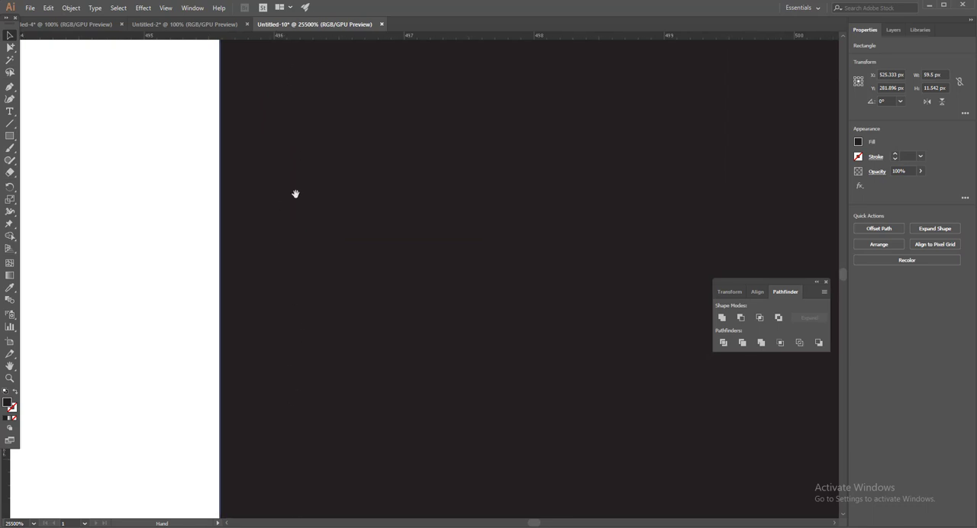
{"action": "left_click_drag", "start_coordinate": [302, 496], "coordinate": [249, 295]}
{"action": "left_click_drag", "start_coordinate": [523, 326], "coordinate": [283, 299]}
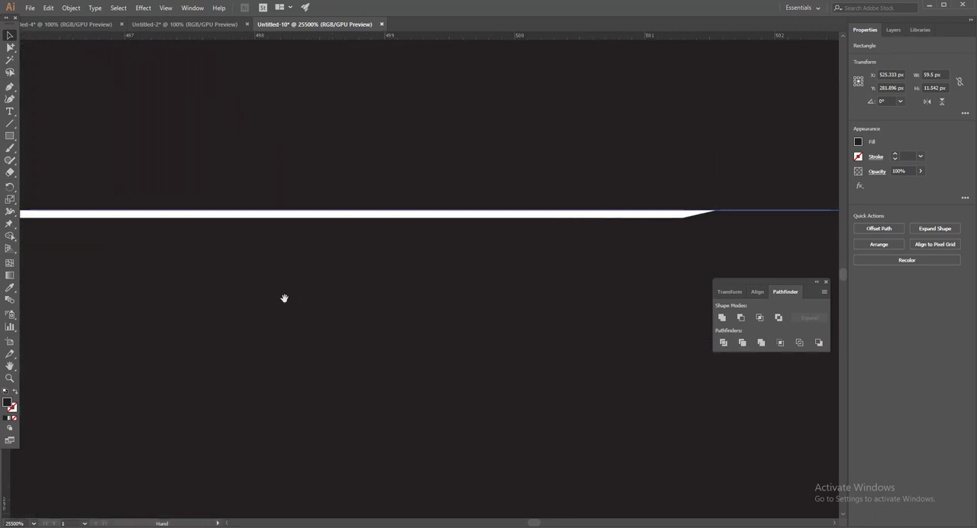
{"action": "left_click_drag", "start_coordinate": [476, 301], "coordinate": [307, 300]}
{"action": "scroll", "coordinate": [464, 262], "scroll_direction": "up", "scroll_amount": 1}
{"action": "left_click_drag", "start_coordinate": [475, 257], "coordinate": [423, 287]}
{"action": "scroll", "coordinate": [508, 265], "scroll_direction": "up", "scroll_amount": 1}
{"action": "scroll", "coordinate": [508, 265], "scroll_direction": "up", "scroll_amount": 1}
{"action": "left_click_drag", "start_coordinate": [387, 257], "coordinate": [175, 303]}
{"action": "left_click_drag", "start_coordinate": [304, 272], "coordinate": [445, 306]}
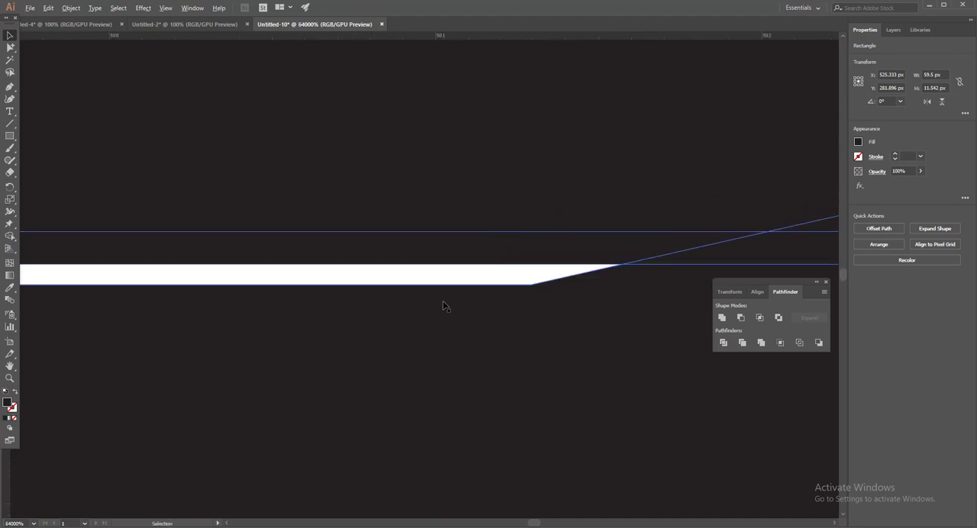
{"action": "left_click_drag", "start_coordinate": [488, 344], "coordinate": [410, 345]}
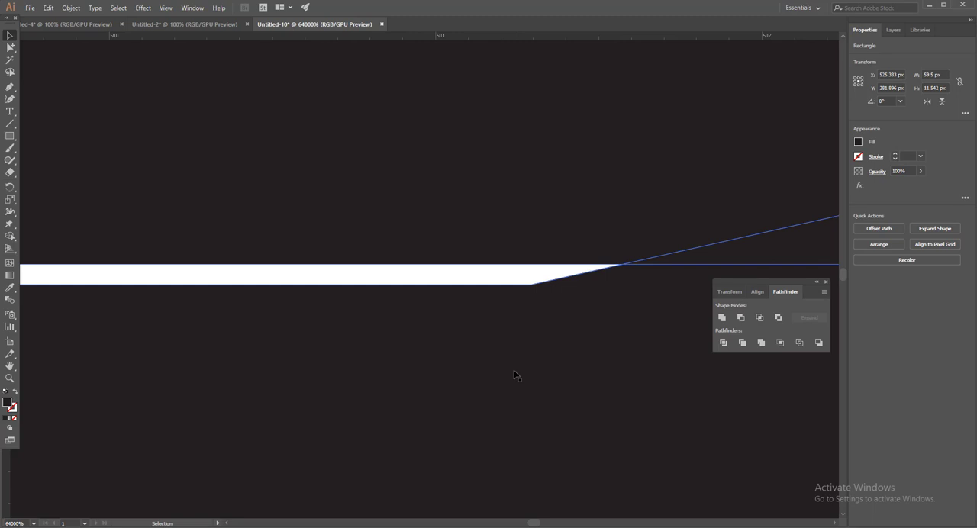
{"action": "left_click_drag", "start_coordinate": [471, 154], "coordinate": [475, 173]}
Step: Select the rectangle and the G together and subtract the rectangle with Minus Front to trim off the wedge
{"action": "scroll", "coordinate": [481, 190], "scroll_direction": "down", "scroll_amount": 2}
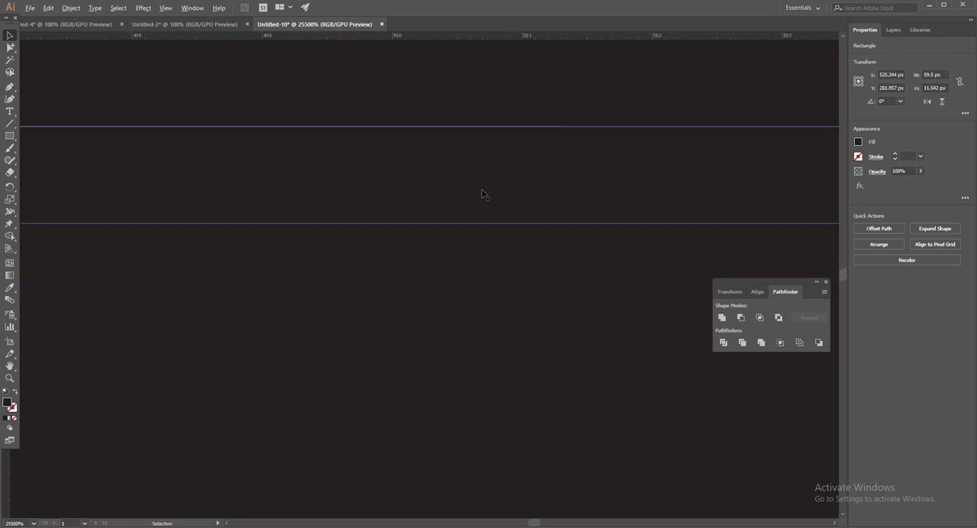
{"action": "scroll", "coordinate": [482, 194], "scroll_direction": "down", "scroll_amount": 6}
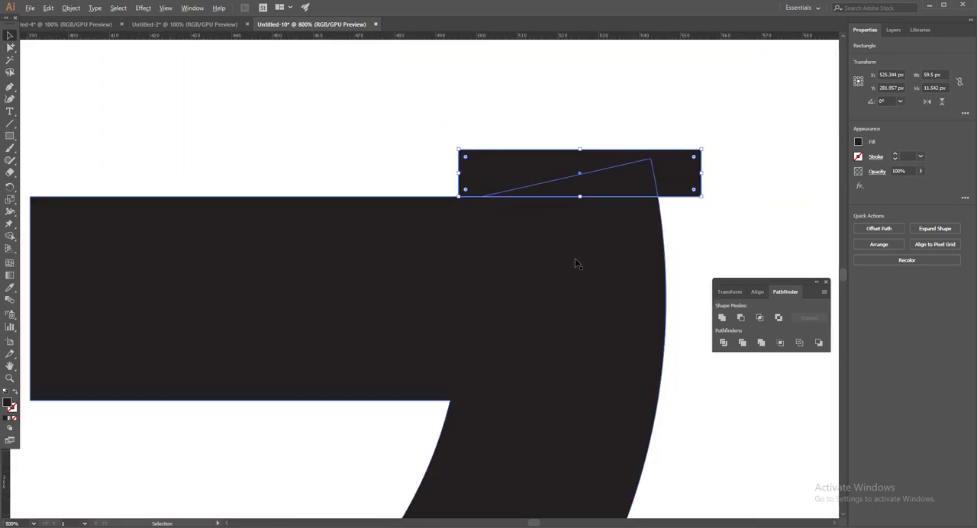
{"action": "left_click_drag", "start_coordinate": [576, 261], "coordinate": [498, 286]}
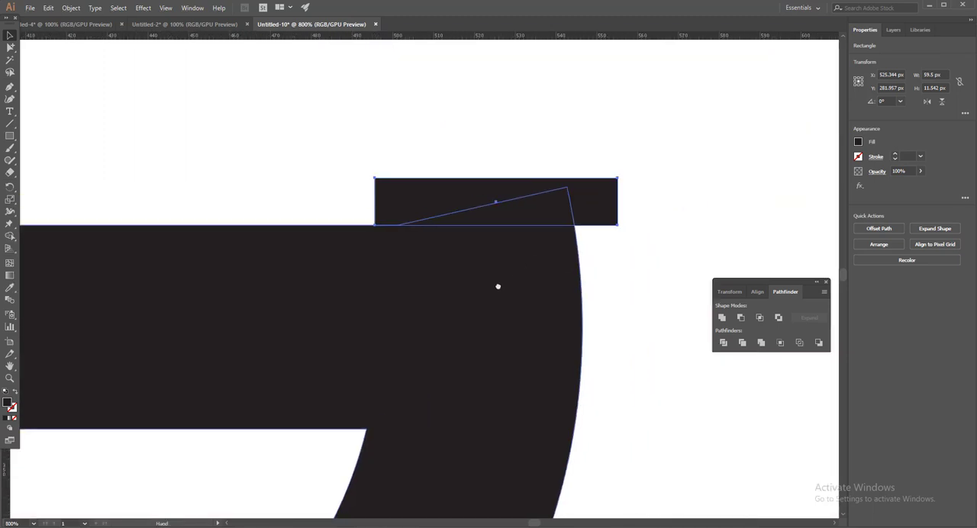
{"action": "left_click_drag", "start_coordinate": [659, 302], "coordinate": [463, 319]}
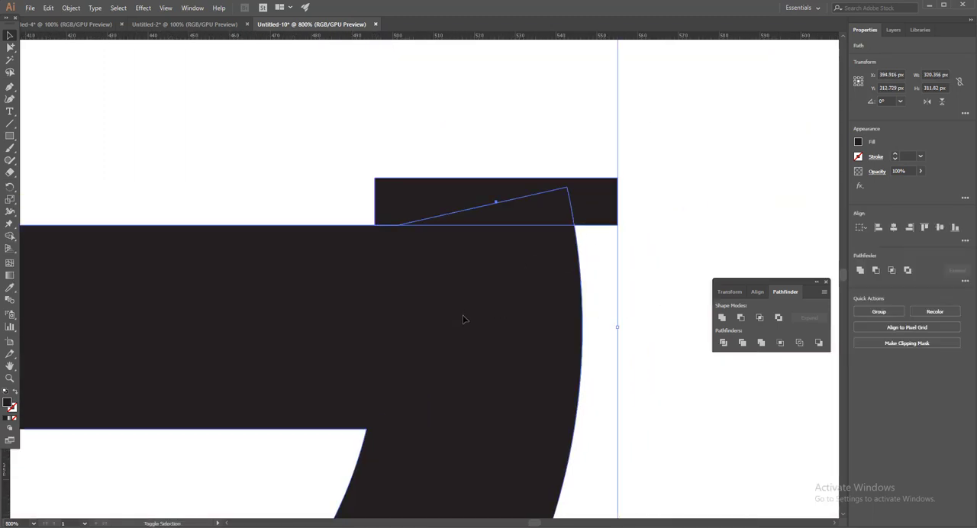
{"action": "left_click", "coordinate": [742, 320]}
{"action": "key", "text": "ctrl+minus"}
{"action": "key", "text": "ctrl+minus"}
{"action": "key", "text": "ctrl+minus"}
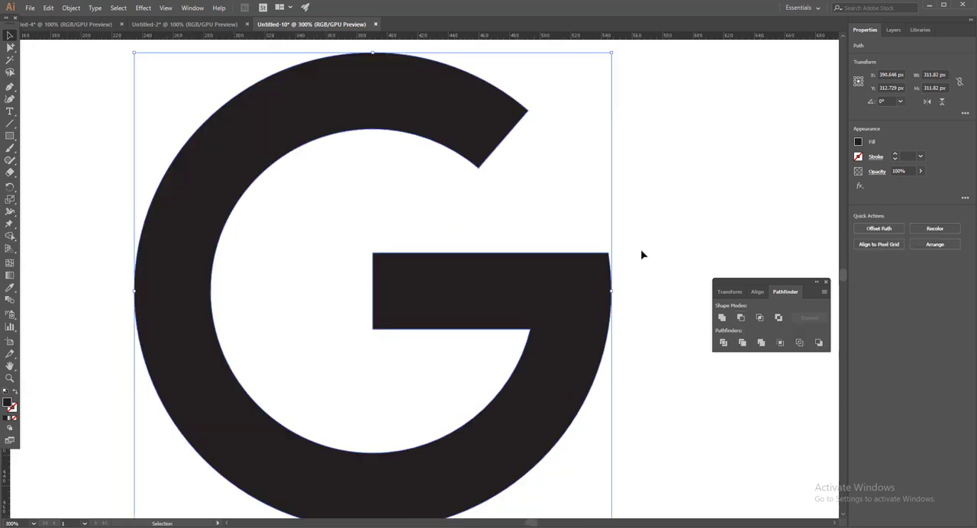
{"action": "left_click", "coordinate": [555, 214]}
Step: Divide the G along the two 45° diagonal lines with the Pathfinder Divide operation
{"action": "left_click", "coordinate": [192, 8]}
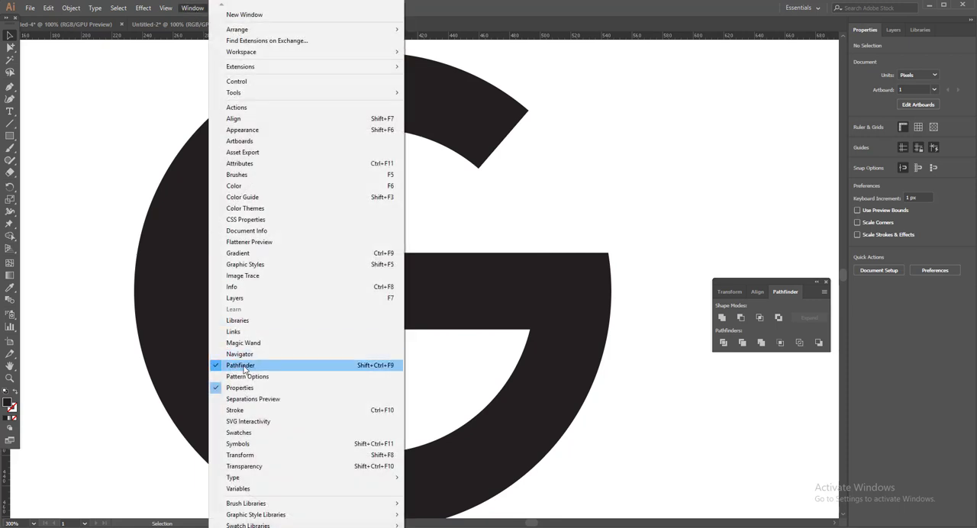
{"action": "left_click", "coordinate": [731, 248]}
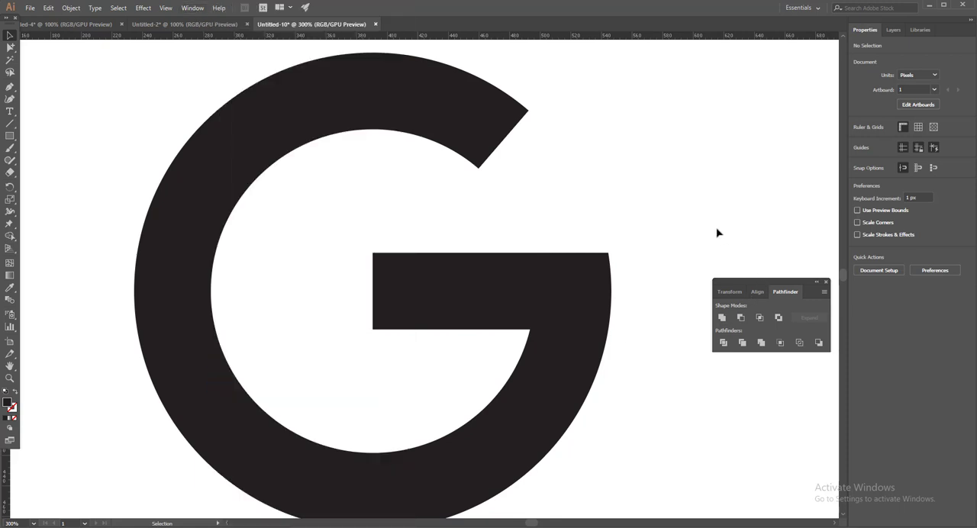
{"action": "scroll", "coordinate": [637, 228], "scroll_direction": "down", "scroll_amount": 2}
{"action": "left_click_drag", "start_coordinate": [313, 94], "coordinate": [596, 373]}
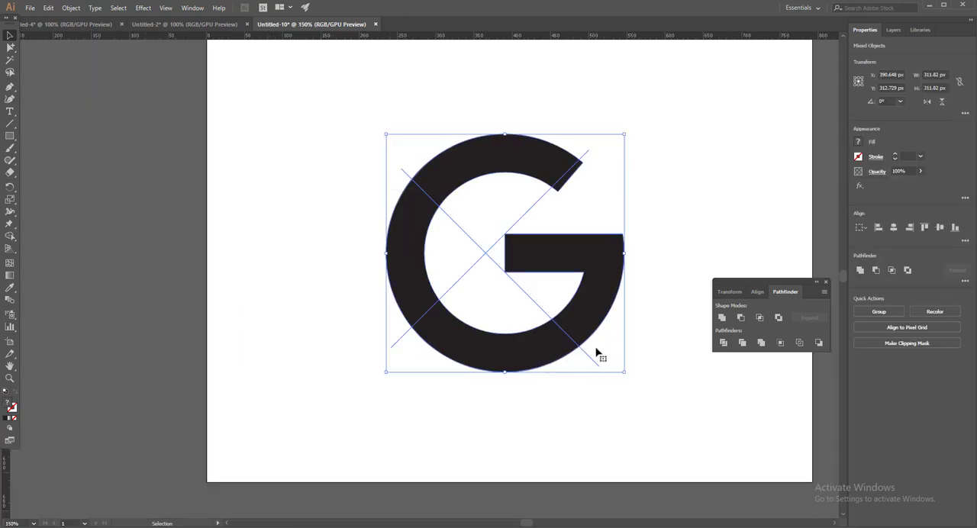
{"action": "left_click", "coordinate": [724, 344]}
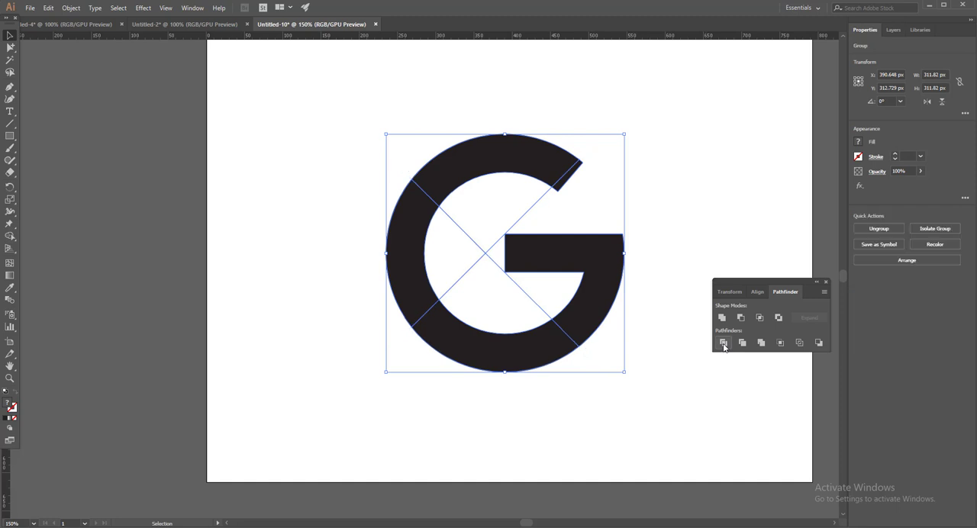
{"action": "left_click", "coordinate": [321, 227]}
{"action": "left_click_drag", "start_coordinate": [659, 233], "coordinate": [545, 258]}
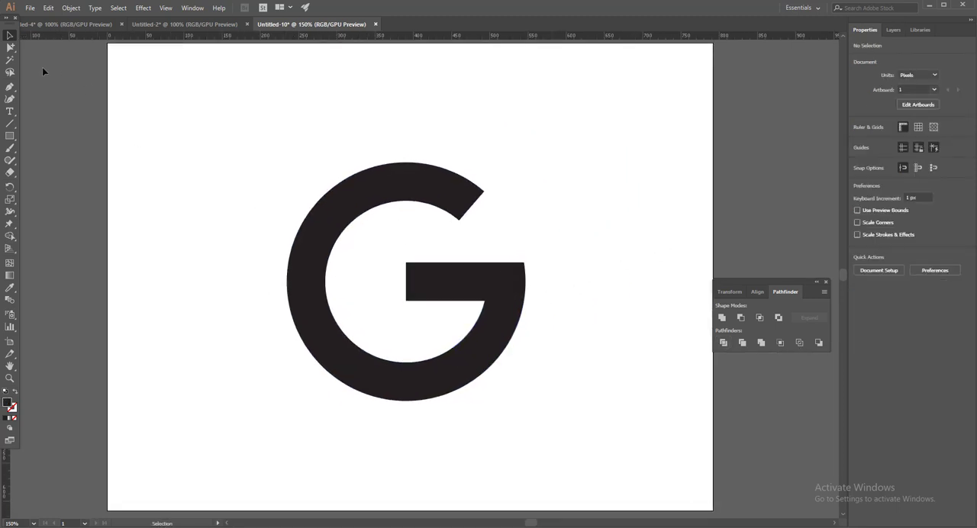
Step: Delete the unfilled pieces that Divide left inside the G, picking them with the Group Selection tool
{"action": "left_click", "coordinate": [10, 48]}
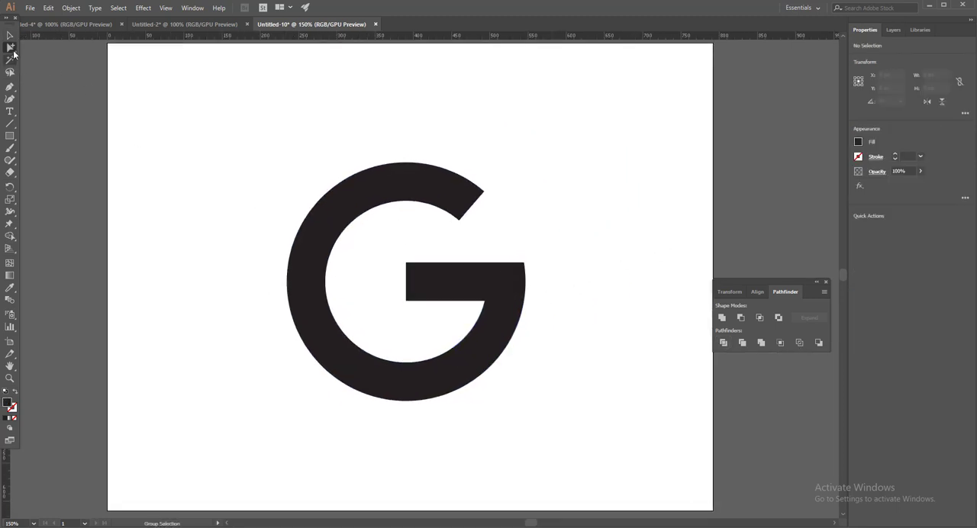
{"action": "left_click_drag", "start_coordinate": [465, 249], "coordinate": [380, 217]}
{"action": "left_click", "coordinate": [475, 245]}
{"action": "left_click_drag", "start_coordinate": [433, 238], "coordinate": [388, 232]}
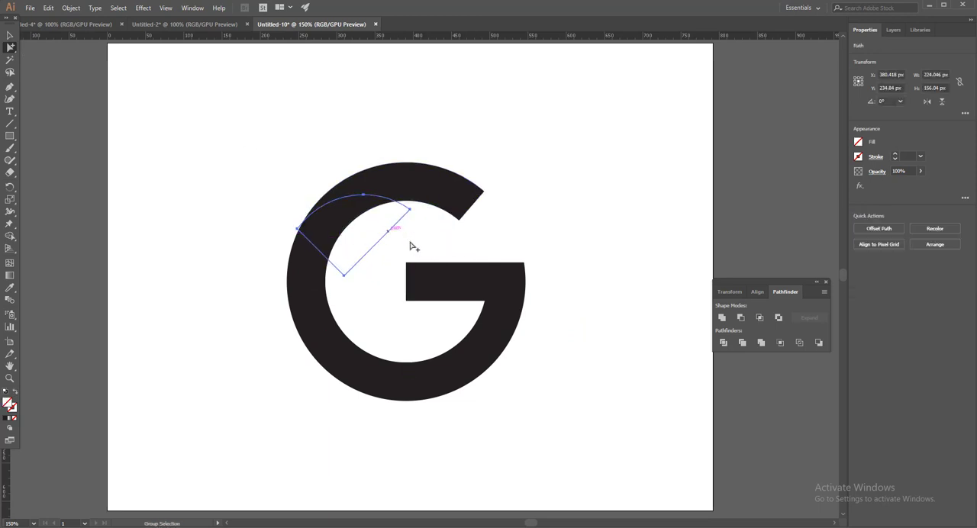
{"action": "key", "text": "ctrl+z"}
{"action": "left_click_drag", "start_coordinate": [464, 245], "coordinate": [366, 280]}
{"action": "left_click", "coordinate": [392, 240]}
{"action": "left_click", "coordinate": [388, 254]}
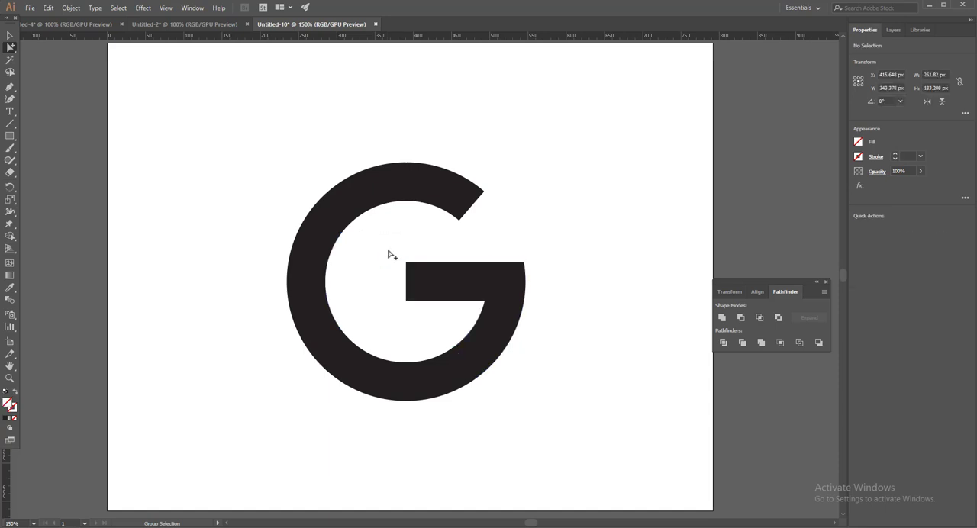
Step: Check the divided arc segments of the G by selecting them individually
{"action": "left_click_drag", "start_coordinate": [387, 241], "coordinate": [398, 331]}
{"action": "left_click_drag", "start_coordinate": [467, 315], "coordinate": [429, 335]}
{"action": "left_click_drag", "start_coordinate": [349, 339], "coordinate": [322, 351]}
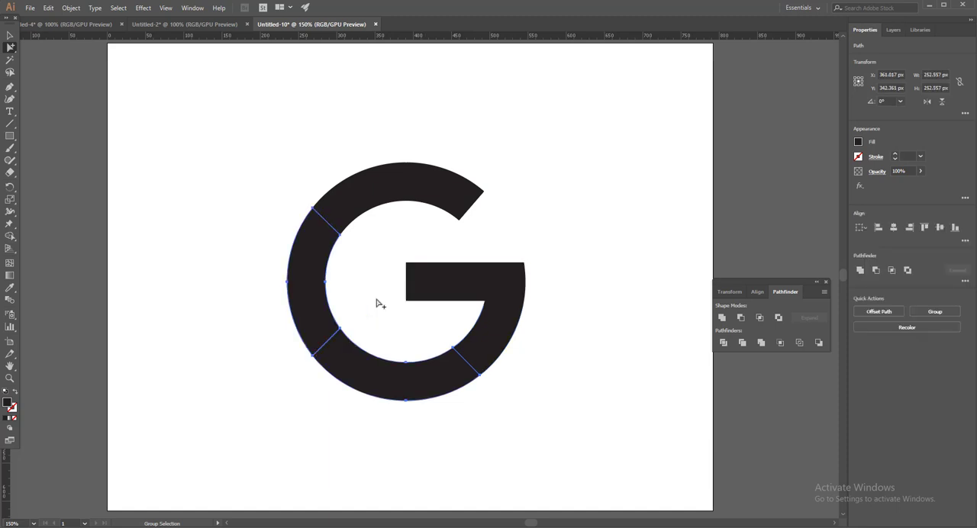
{"action": "left_click_drag", "start_coordinate": [370, 186], "coordinate": [370, 186]}
{"action": "left_click", "coordinate": [394, 219]}
{"action": "left_click_drag", "start_coordinate": [393, 218], "coordinate": [352, 296]}
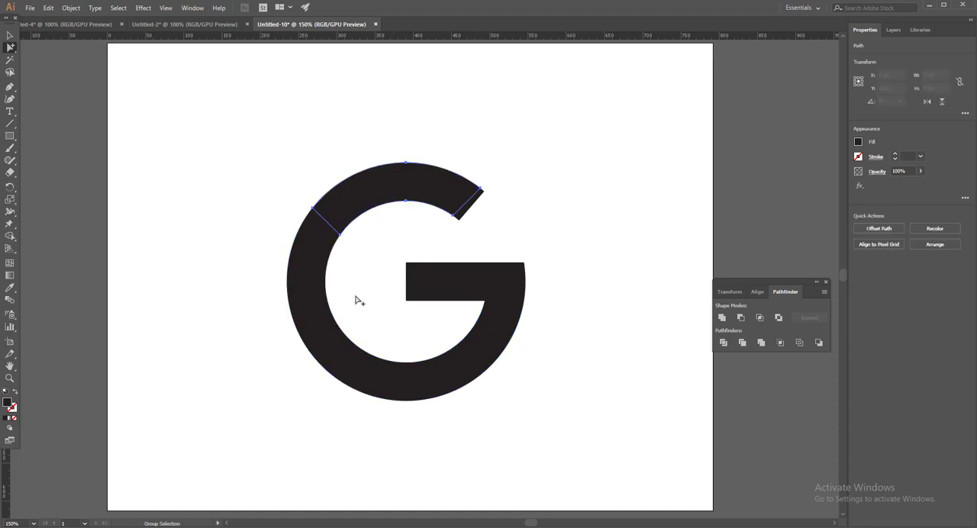
{"action": "left_click", "coordinate": [362, 281]}
Step: Delete the thin sliver beyond the diagonal cut at the open upper end of the G's arc
{"action": "scroll", "coordinate": [463, 246], "scroll_direction": "up", "scroll_amount": 5}
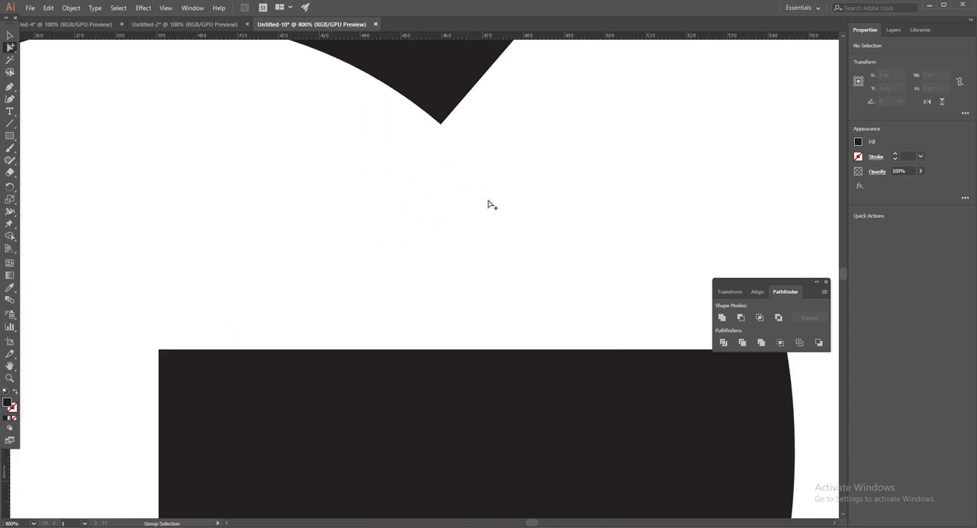
{"action": "left_click_drag", "start_coordinate": [495, 165], "coordinate": [482, 347]}
{"action": "left_click_drag", "start_coordinate": [499, 245], "coordinate": [476, 218]}
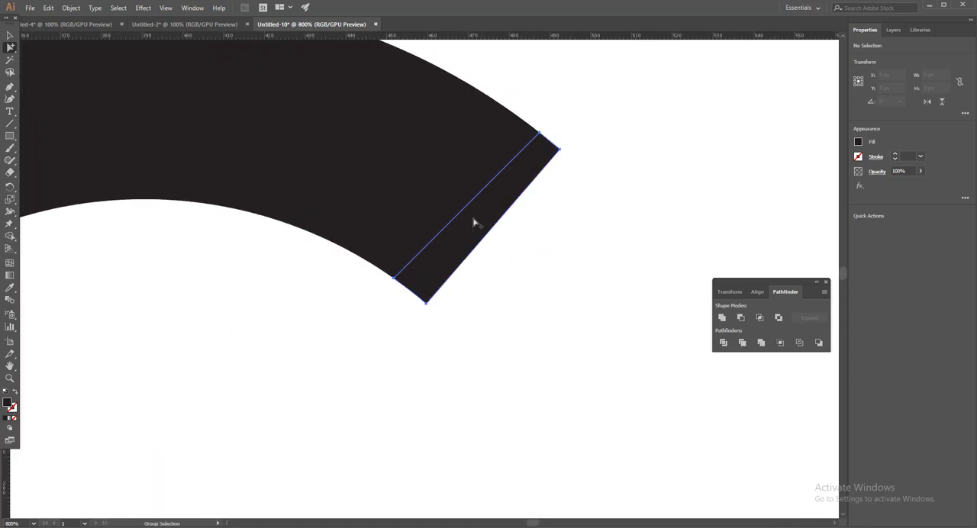
{"action": "key", "text": "Delete"}
{"action": "scroll", "coordinate": [528, 295], "scroll_direction": "down", "scroll_amount": 4}
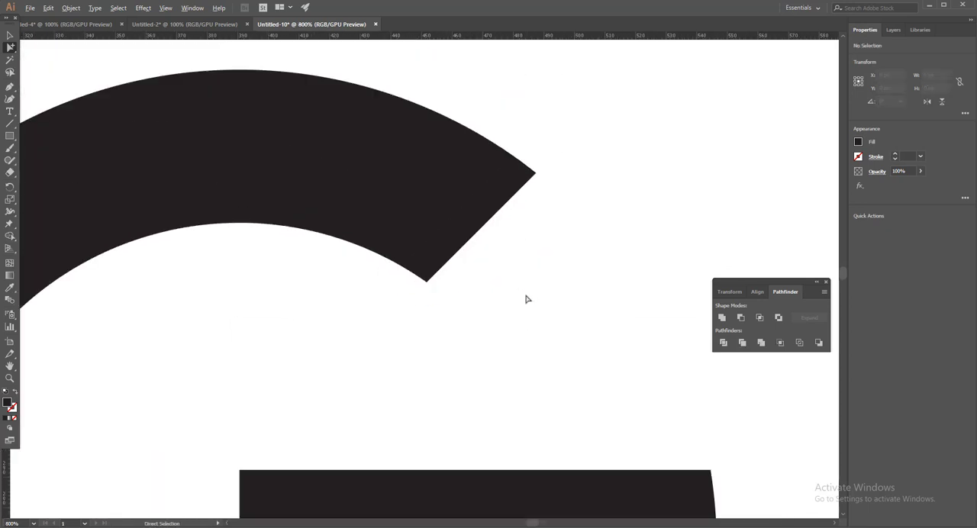
{"action": "left_click", "coordinate": [10, 35]}
{"action": "left_click_drag", "start_coordinate": [229, 139], "coordinate": [616, 463]}
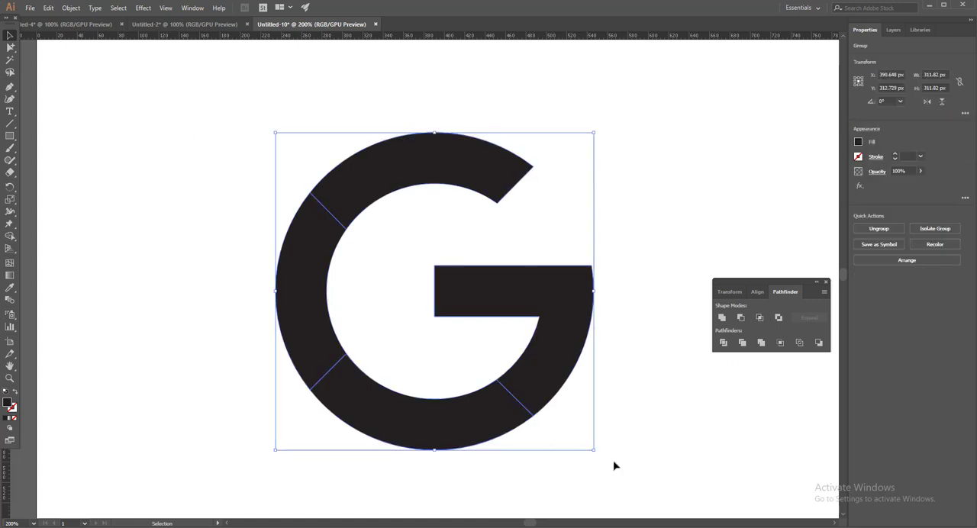
{"action": "left_click_drag", "start_coordinate": [486, 246], "coordinate": [485, 241]}
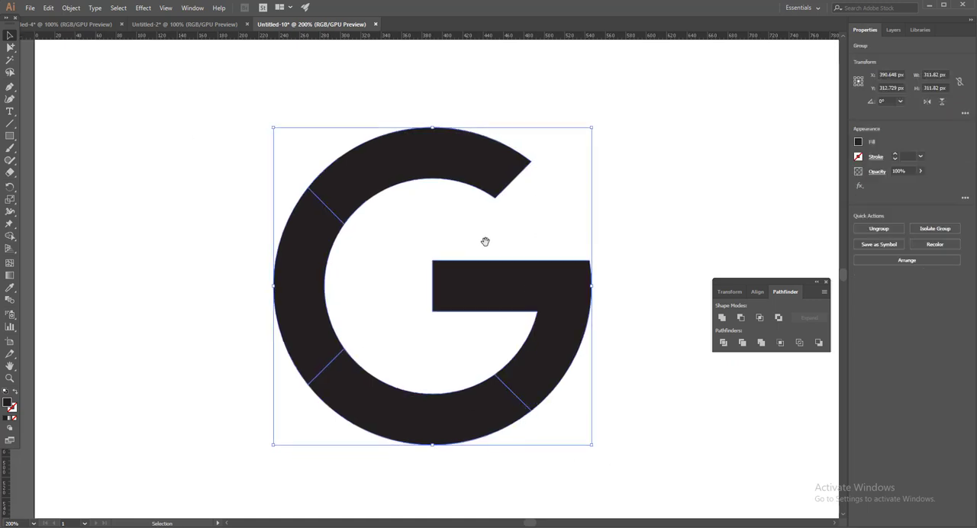
{"action": "left_click_drag", "start_coordinate": [202, 115], "coordinate": [507, 427]}
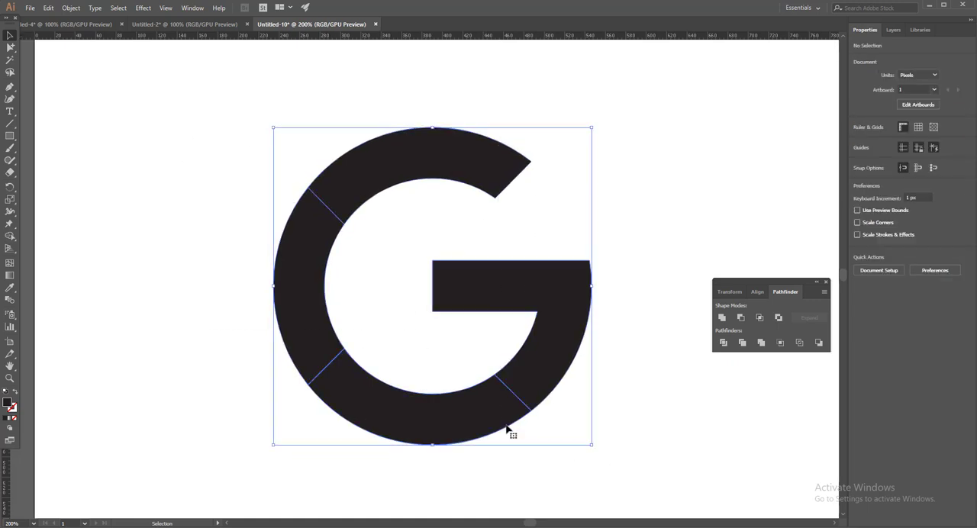
Step: Copy the red, yellow, green and blue squares from the Untitled-4 document and place them beside the G in Untitled-10
{"action": "left_click", "coordinate": [163, 24]}
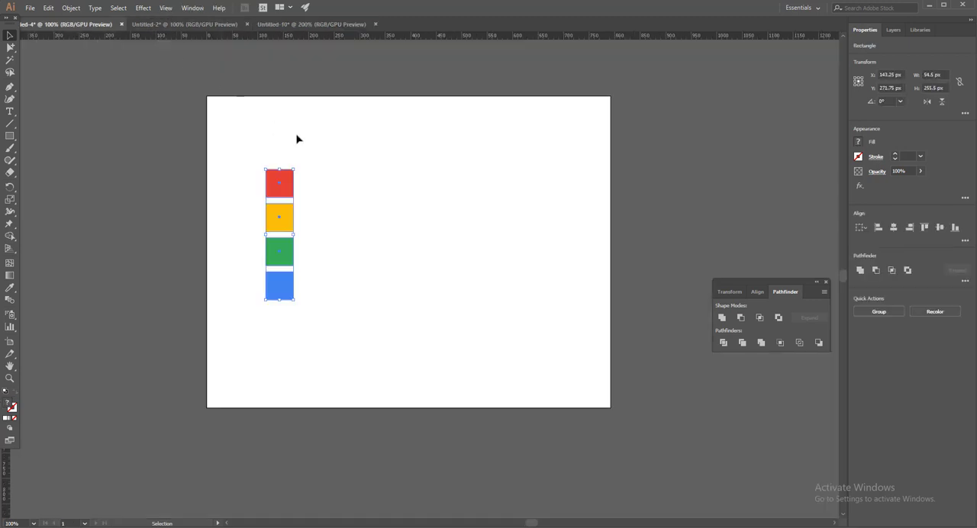
{"action": "left_click", "coordinate": [360, 140]}
{"action": "left_click", "coordinate": [281, 221]}
{"action": "left_click_drag", "start_coordinate": [281, 221], "coordinate": [167, 277]}
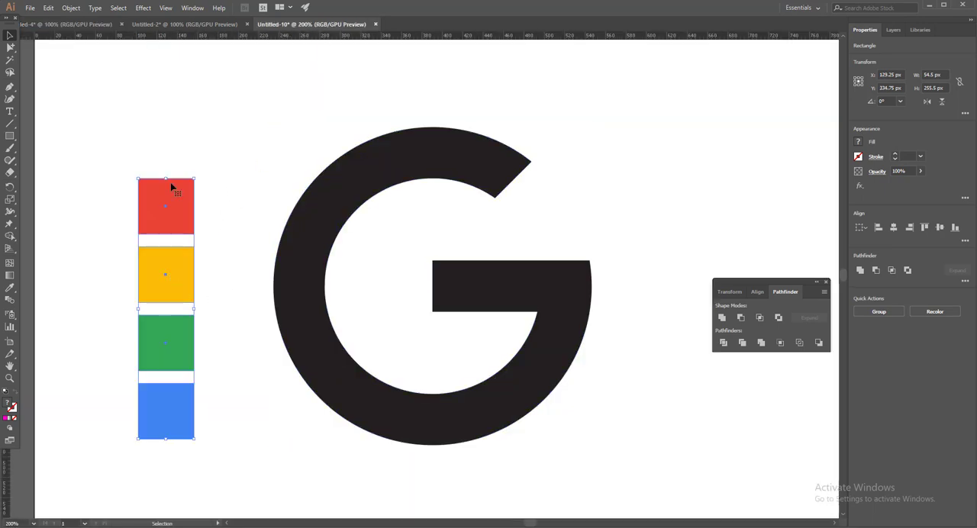
{"action": "left_click", "coordinate": [264, 102]}
Step: Fill the G's top arc segment with the red square's colour using the Eyedropper
{"action": "left_click_drag", "start_coordinate": [11, 47], "coordinate": [46, 63]}
{"action": "left_click_drag", "start_coordinate": [563, 125], "coordinate": [449, 207]}
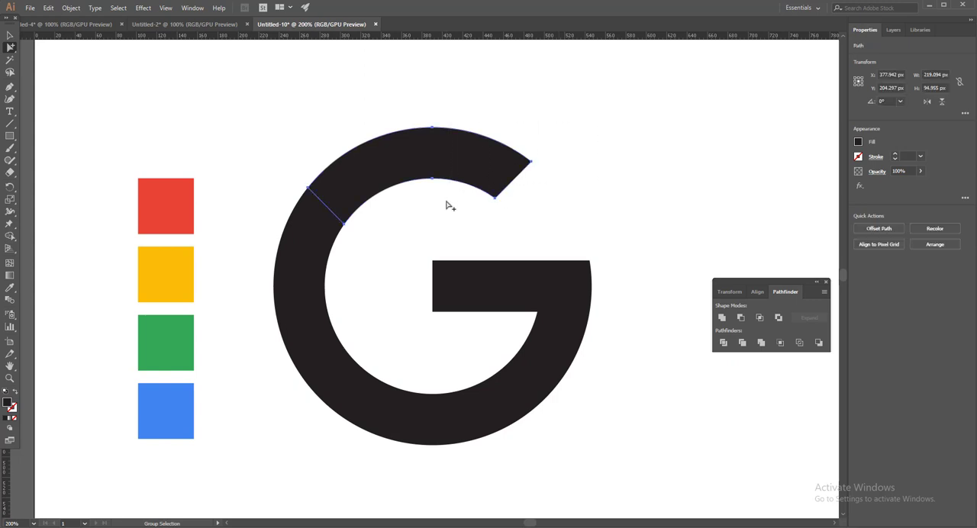
{"action": "left_click", "coordinate": [10, 288]}
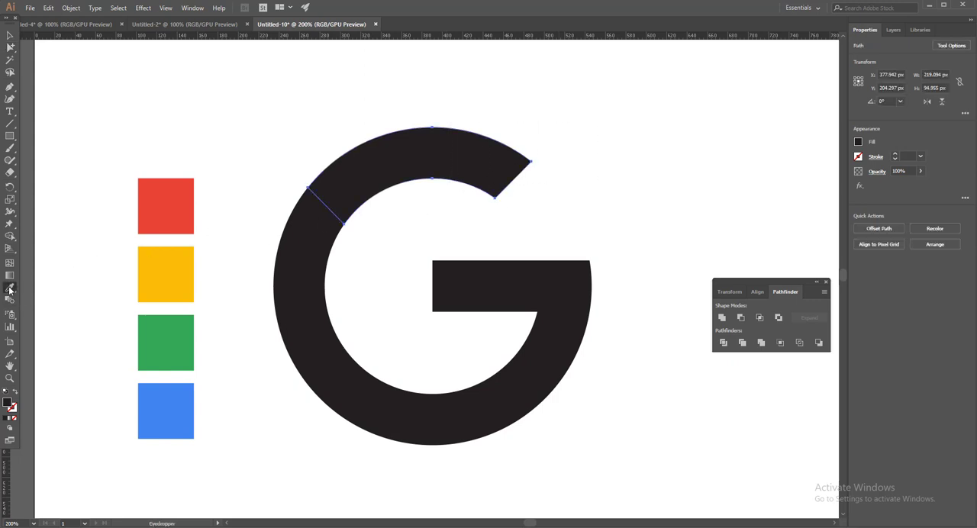
{"action": "left_click", "coordinate": [176, 197]}
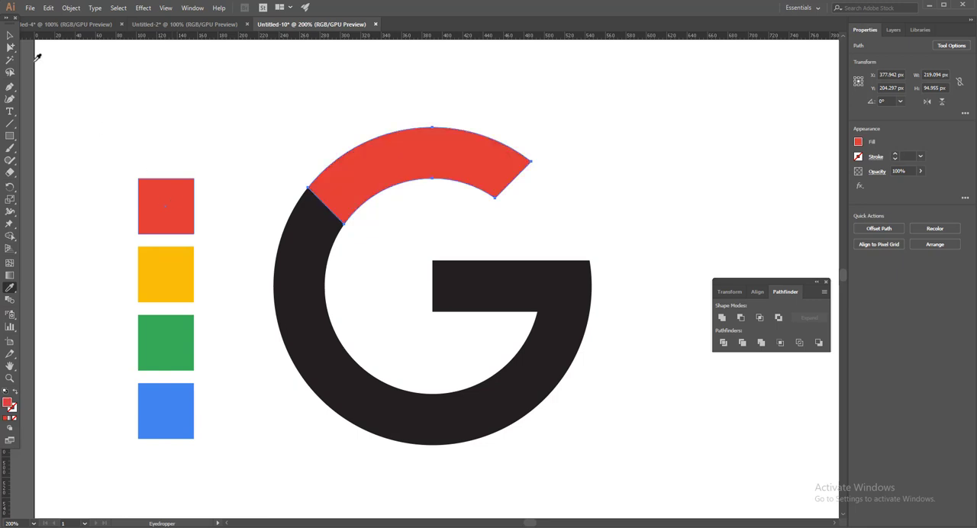
Step: Fill the G's left arc segment with the yellow square's colour using the Eyedropper
{"action": "left_click", "coordinate": [9, 48]}
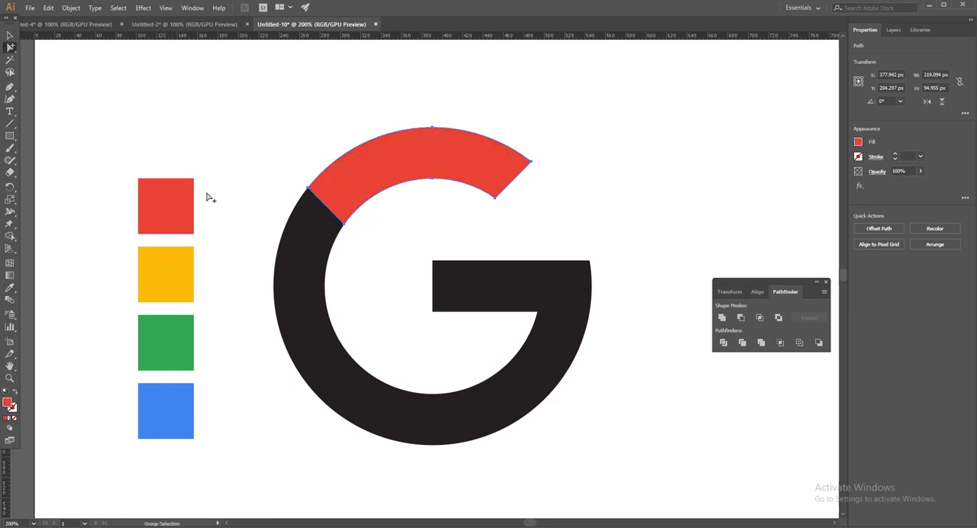
{"action": "scroll", "coordinate": [211, 197], "scroll_direction": "down", "scroll_amount": 1}
{"action": "left_click_drag", "start_coordinate": [253, 191], "coordinate": [392, 314]}
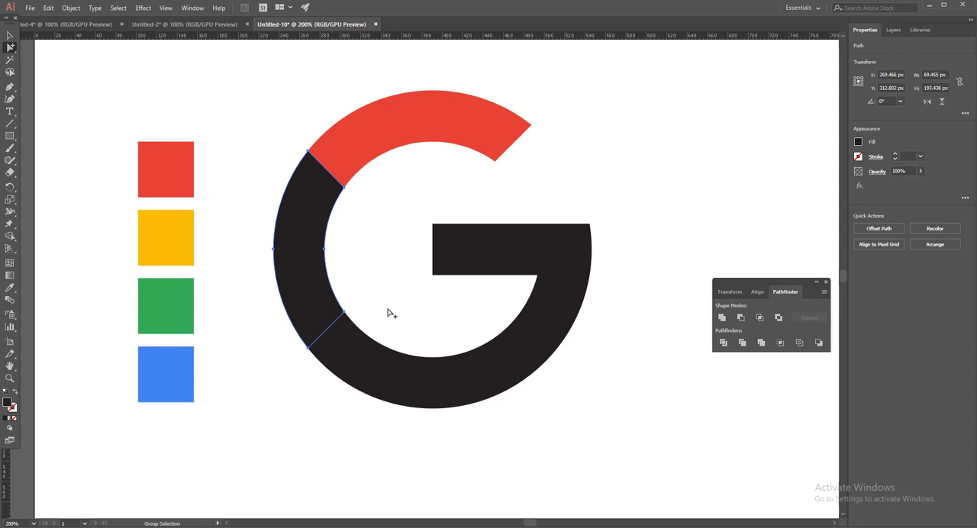
{"action": "left_click", "coordinate": [10, 288]}
{"action": "left_click", "coordinate": [165, 238]}
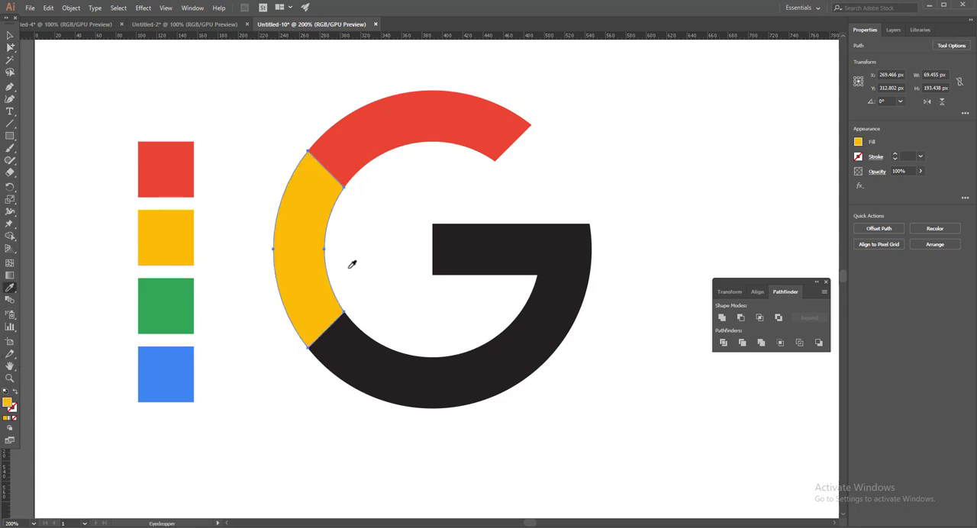
Step: Fill the G's bottom arc segment with the green square's colour using the Eyedropper
{"action": "left_click", "coordinate": [11, 36]}
{"action": "left_click", "coordinate": [10, 47]}
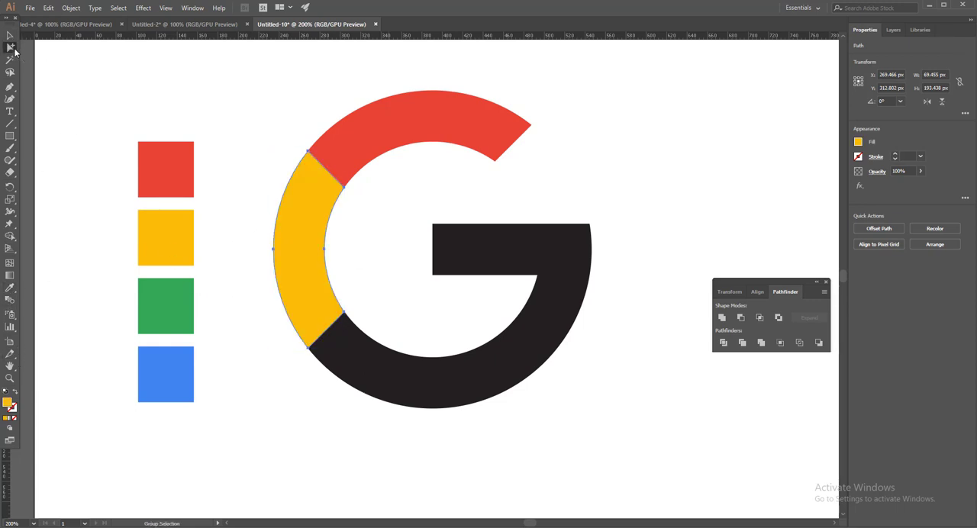
{"action": "scroll", "coordinate": [359, 382], "scroll_direction": "down", "scroll_amount": 1}
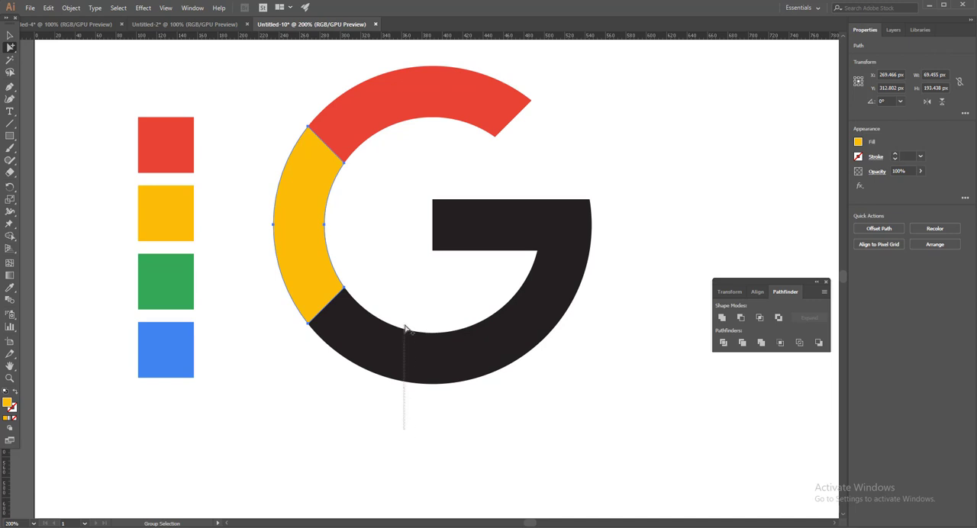
{"action": "left_click", "coordinate": [405, 326]}
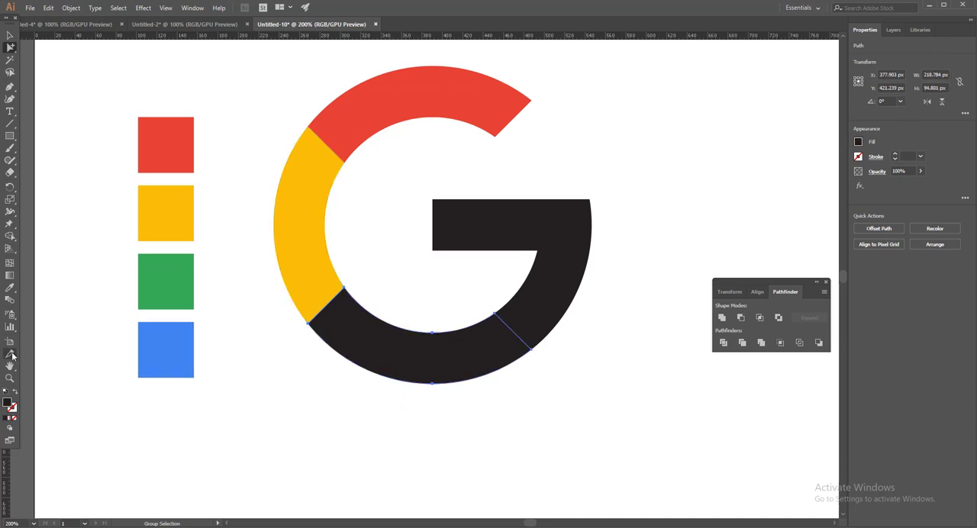
{"action": "left_click", "coordinate": [12, 288]}
{"action": "left_click", "coordinate": [168, 275]}
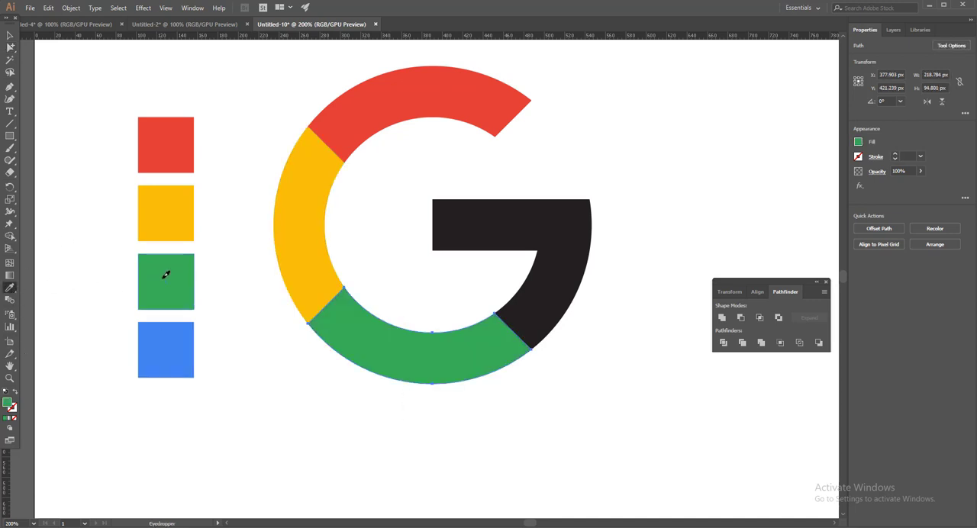
Step: Fill the G's horizontal bar and lower-right arc segment with the blue square's colour using the Eyedropper
{"action": "left_click", "coordinate": [10, 47]}
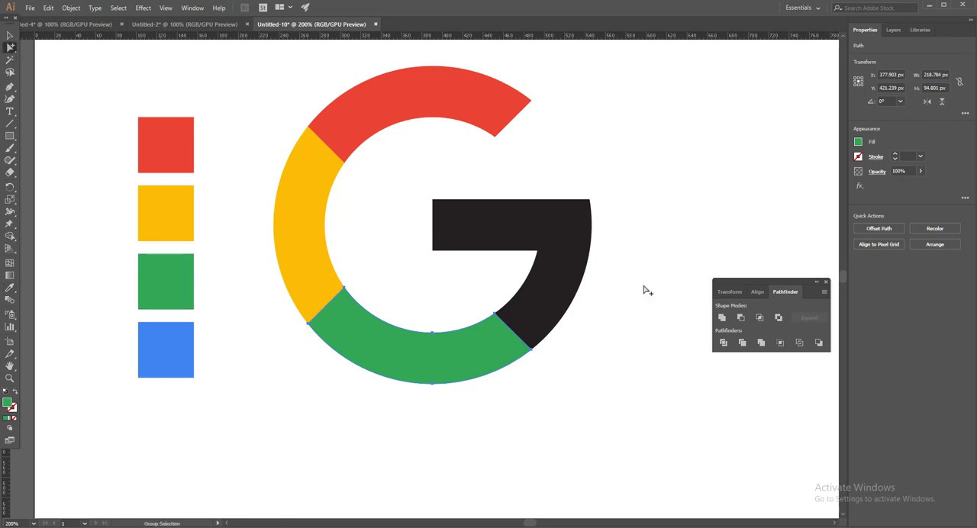
{"action": "left_click_drag", "start_coordinate": [661, 182], "coordinate": [499, 253]}
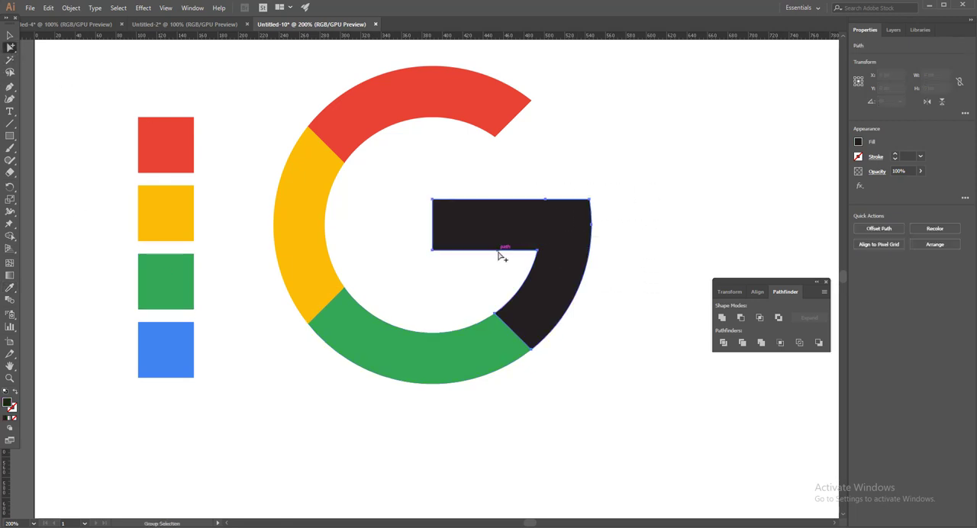
{"action": "left_click", "coordinate": [9, 287]}
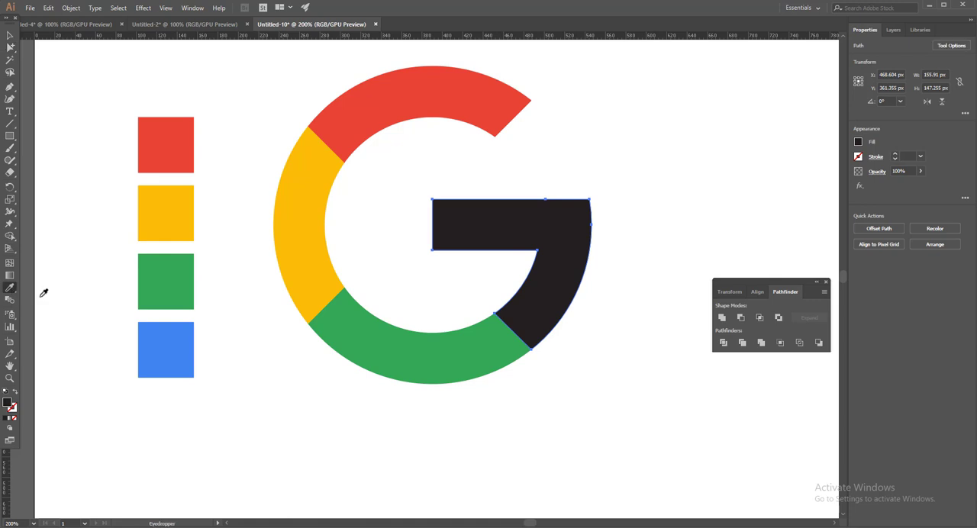
{"action": "left_click", "coordinate": [168, 348]}
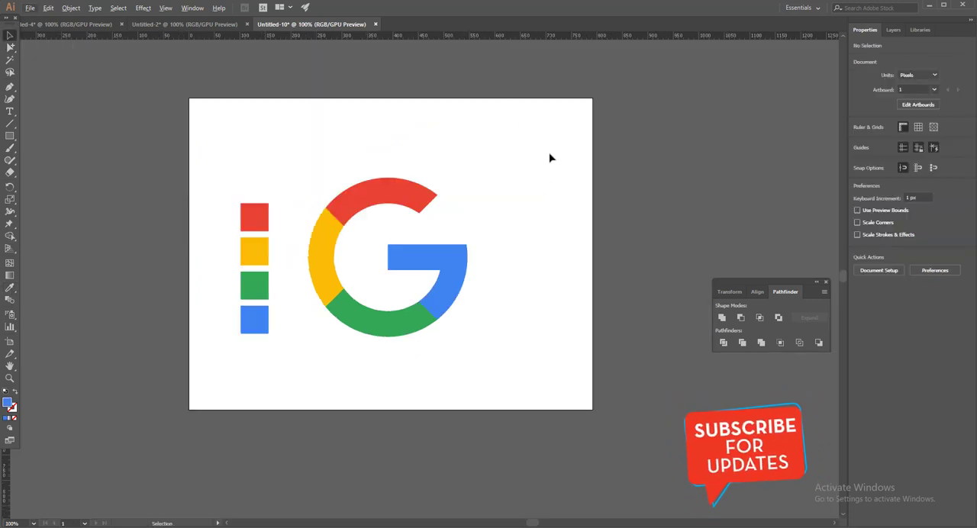
Step: Group the G's four coloured segments and move the four colour squares up and farther left of the logo
{"action": "left_click_drag", "start_coordinate": [550, 156], "coordinate": [323, 363]}
{"action": "key", "text": "ctrl+g"}
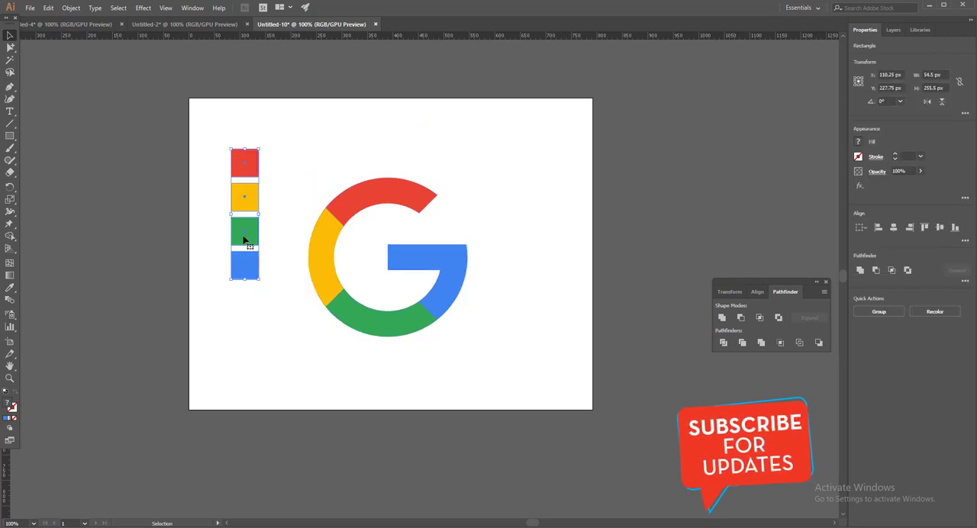
{"action": "left_click_drag", "start_coordinate": [243, 241], "coordinate": [233, 266]}
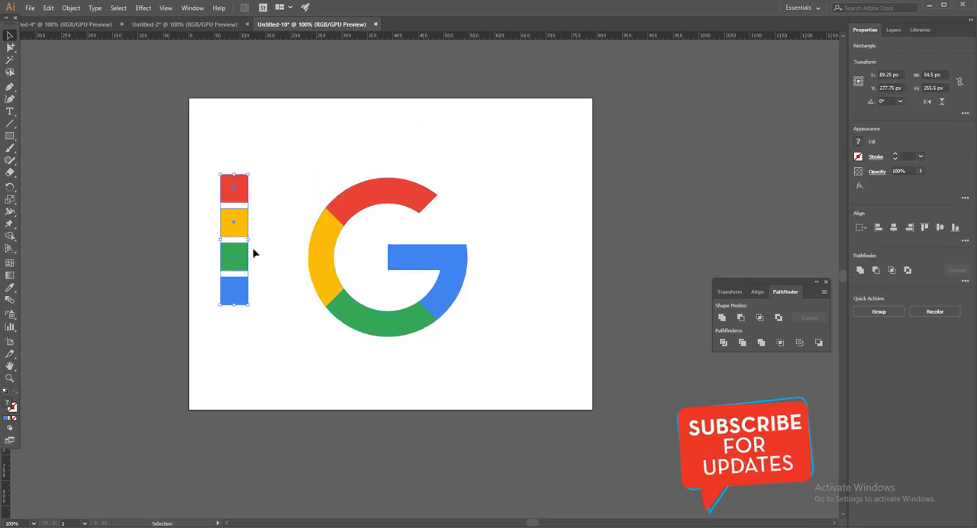
{"action": "left_click", "coordinate": [326, 162]}
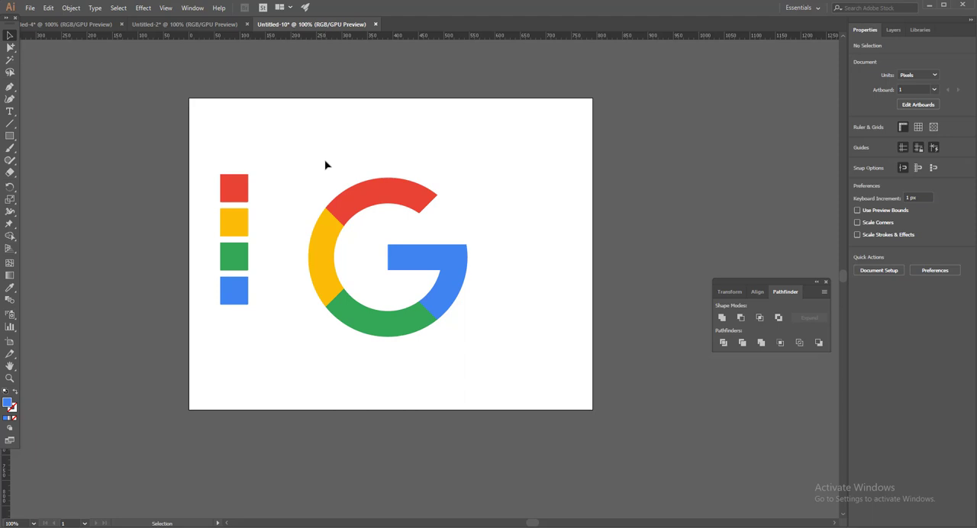
Step: Move the G and the four colour squares together about 55 px right and 14 px up on the artboard
{"action": "left_click_drag", "start_coordinate": [325, 164], "coordinate": [300, 370]}
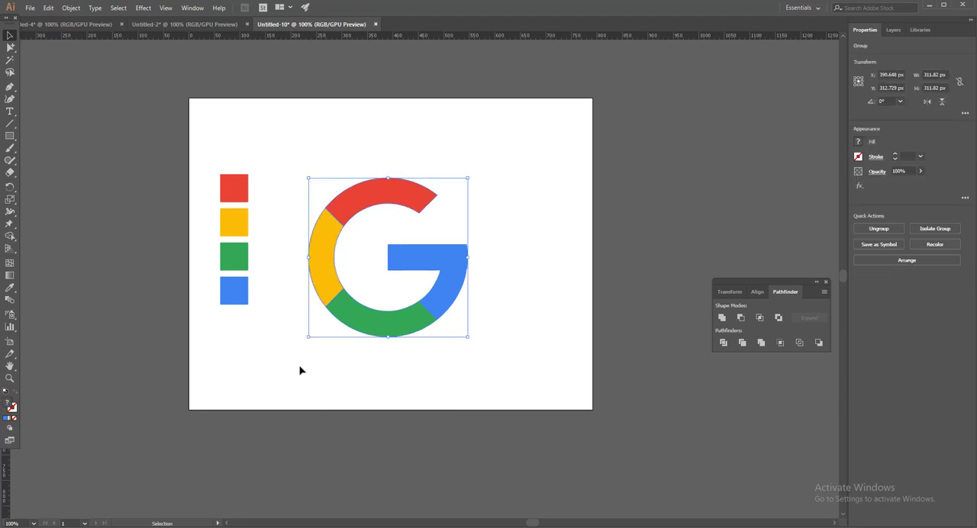
{"action": "left_click", "coordinate": [542, 191]}
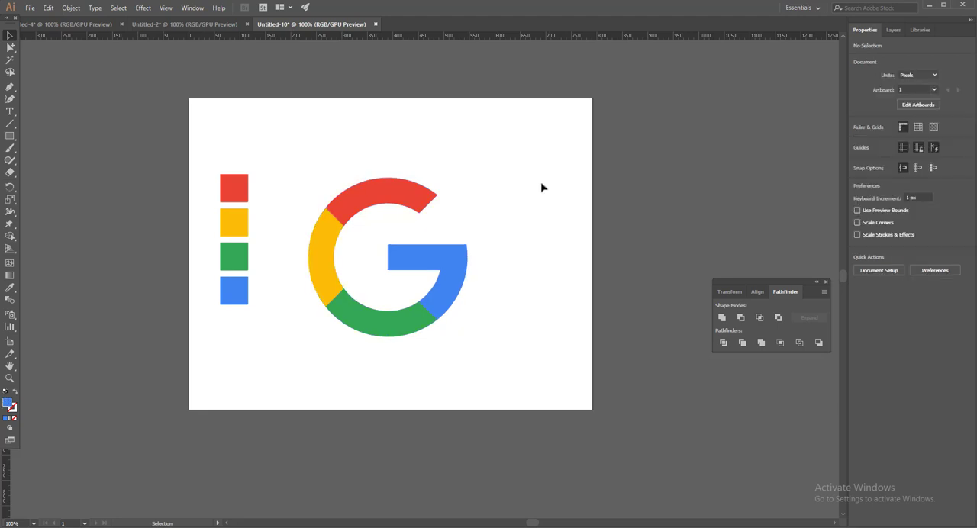
{"action": "left_click_drag", "start_coordinate": [550, 159], "coordinate": [320, 390]}
{"action": "left_click", "coordinate": [524, 178]}
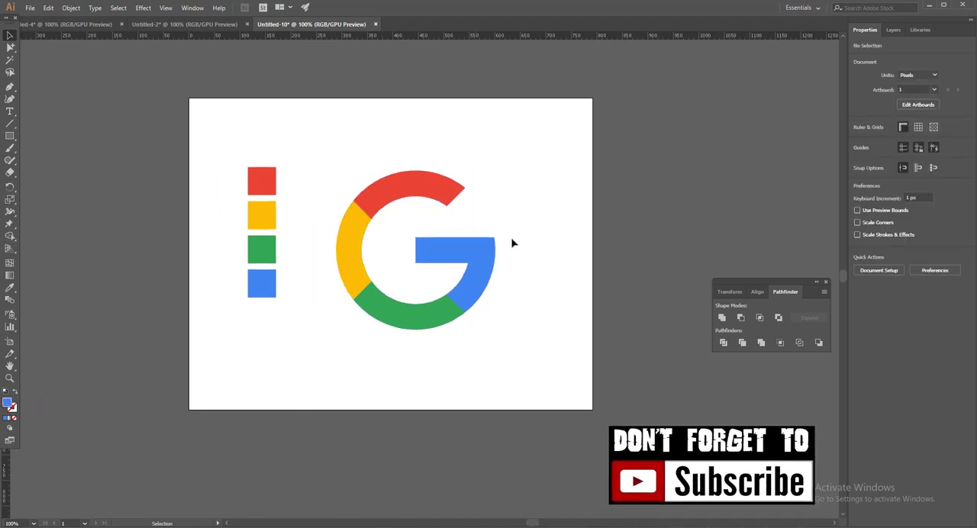
Step: Move the four colour squares straight down to roughly level with the G's vertical middle, and select the G group
{"action": "left_click_drag", "start_coordinate": [571, 135], "coordinate": [317, 372]}
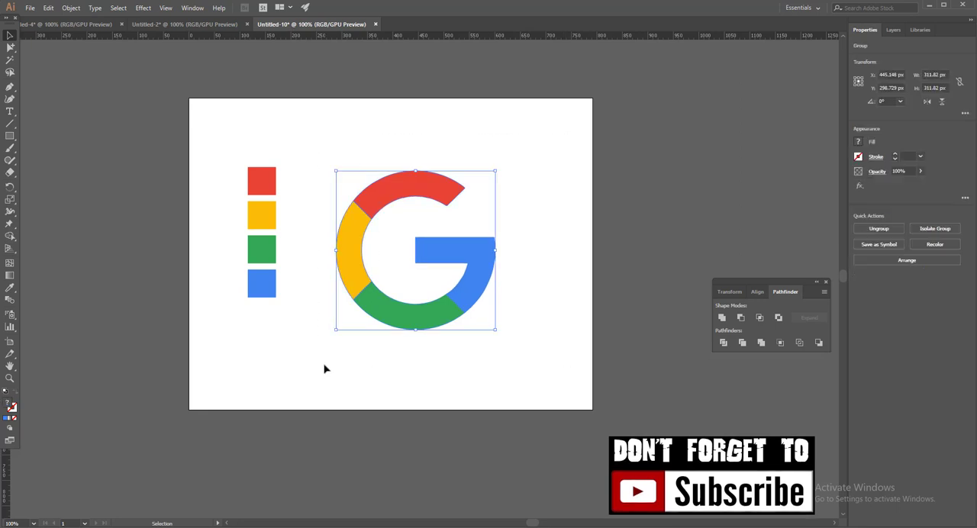
{"action": "left_click_drag", "start_coordinate": [312, 152], "coordinate": [228, 336]}
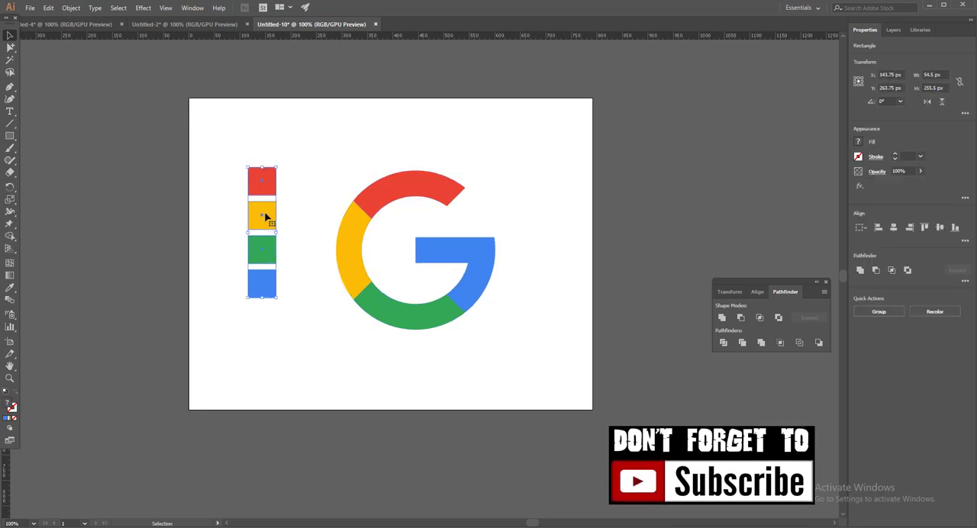
{"action": "left_click_drag", "start_coordinate": [265, 216], "coordinate": [266, 239]}
{"action": "left_click_drag", "start_coordinate": [339, 166], "coordinate": [487, 326]}
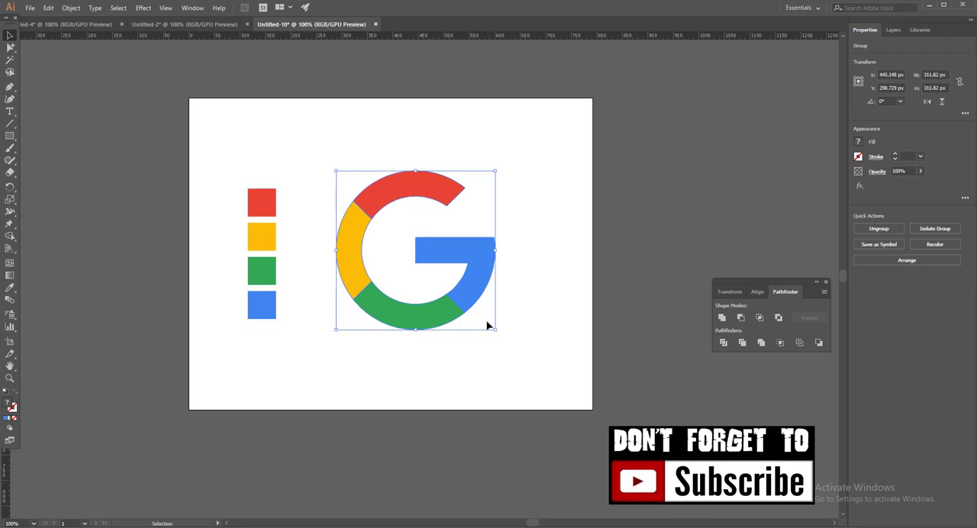